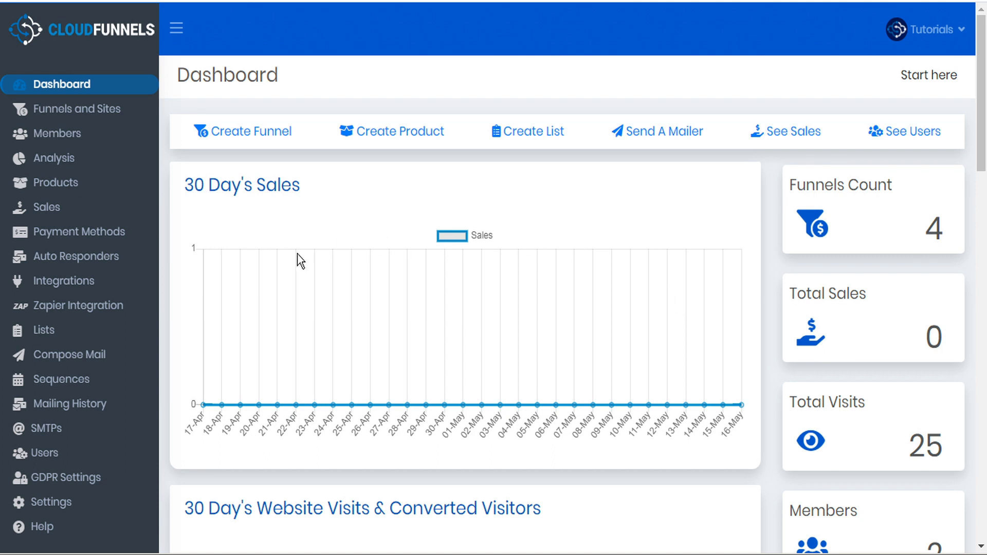
Open CloudFunnels' Zapier Integration page and regenerate its auth token
{"action": "left_click", "coordinate": [78, 307]}
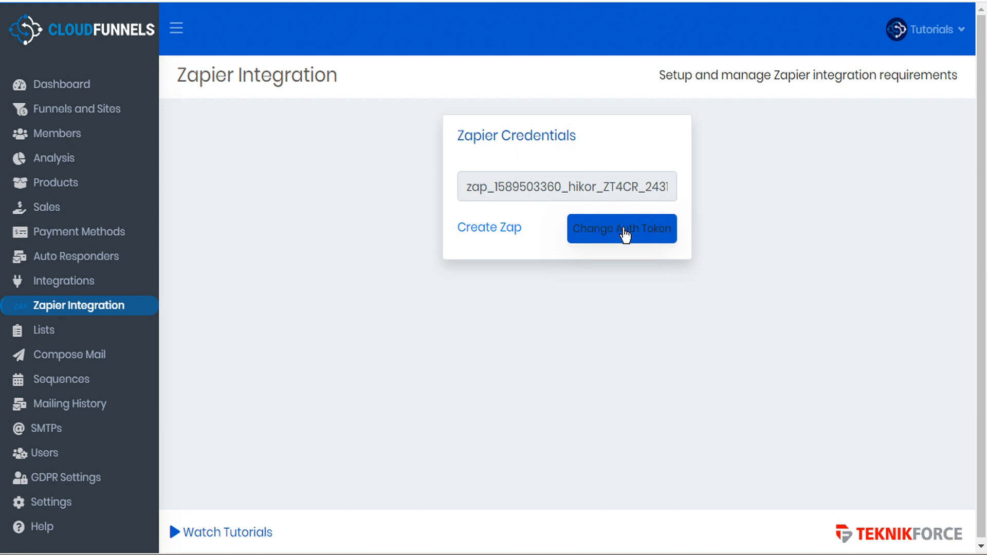
{"action": "left_click", "coordinate": [623, 230]}
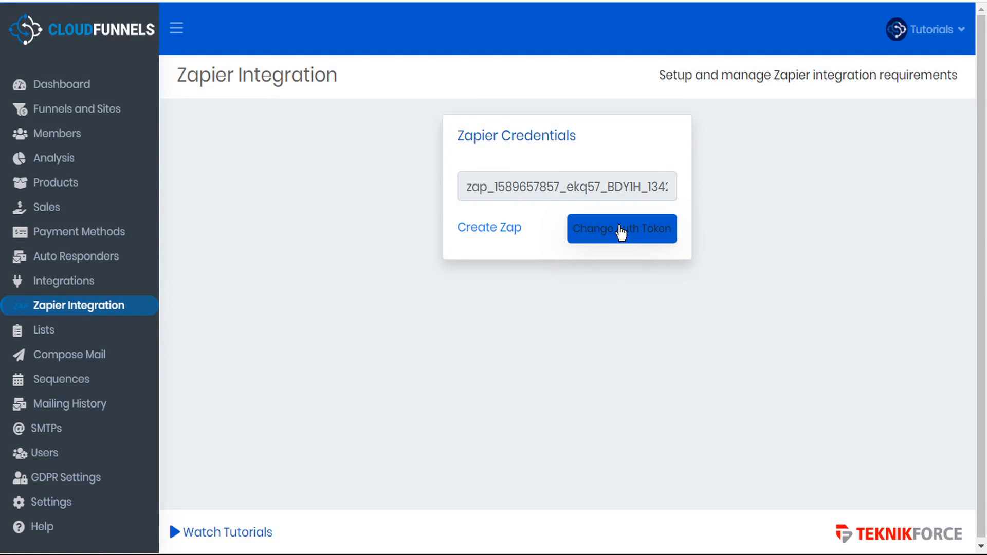
Accept the CloudFunnels invite on Zapier and start a new zap
{"action": "left_click", "coordinate": [470, 231]}
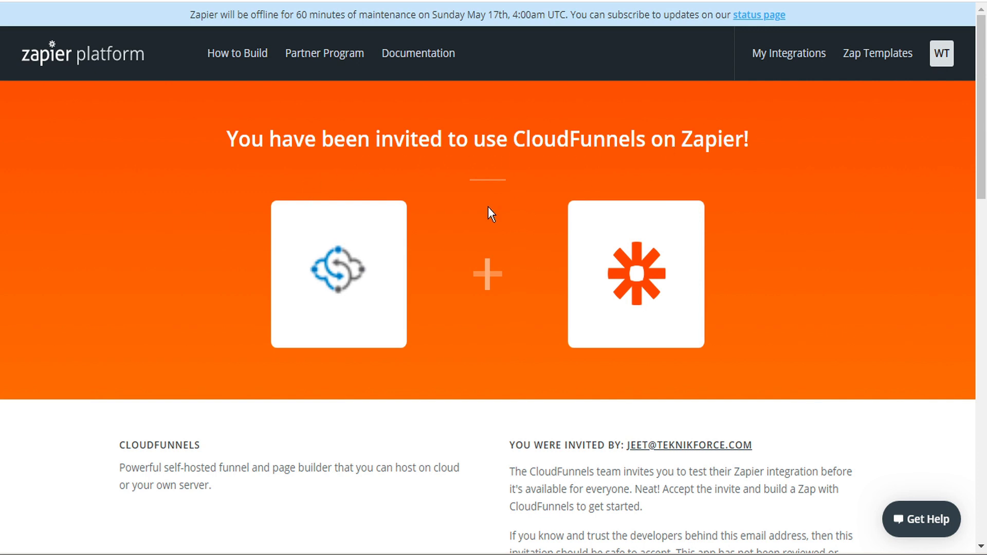
{"action": "scroll", "coordinate": [482, 213], "scroll_direction": "down", "scroll_amount": 5}
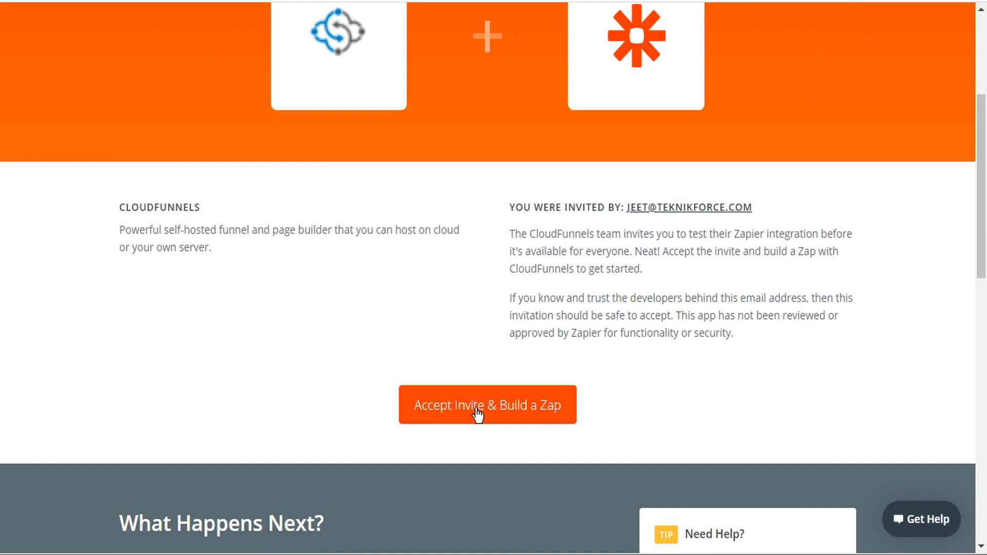
{"action": "left_click", "coordinate": [478, 413]}
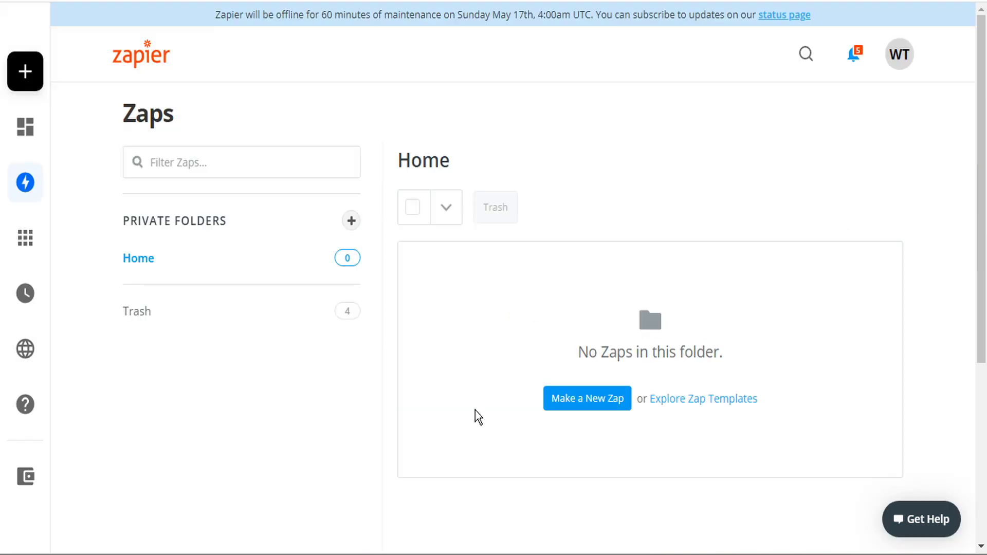
{"action": "left_click", "coordinate": [584, 408]}
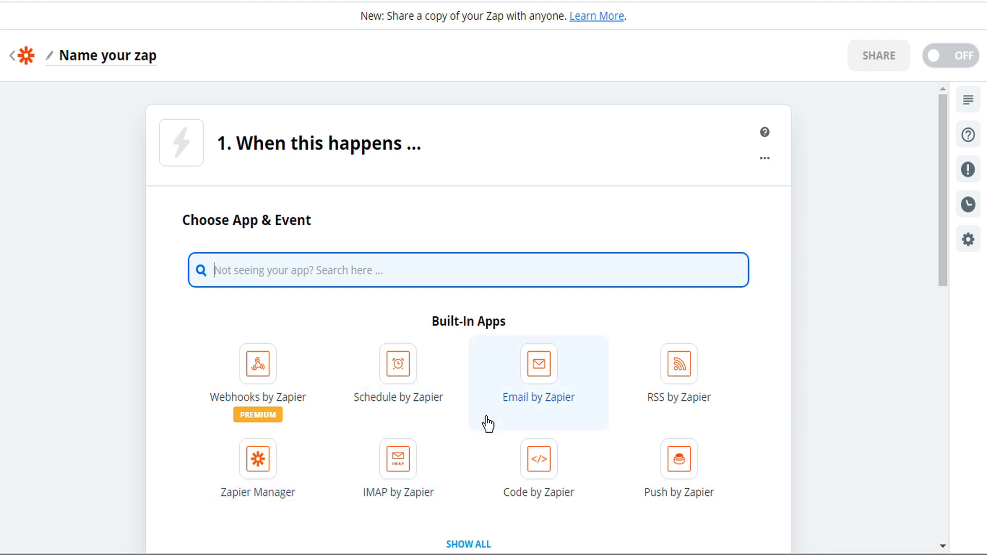
Set the trigger to CloudFunnels with the Get Leads For Selected Pages event
{"action": "left_click", "coordinate": [291, 265]}
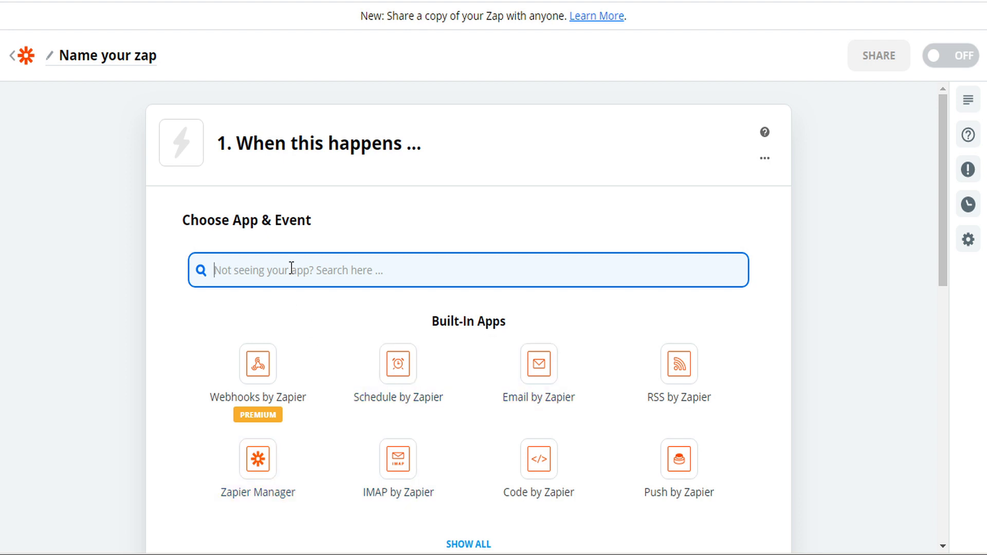
{"action": "type", "text": "cloudfunnels"}
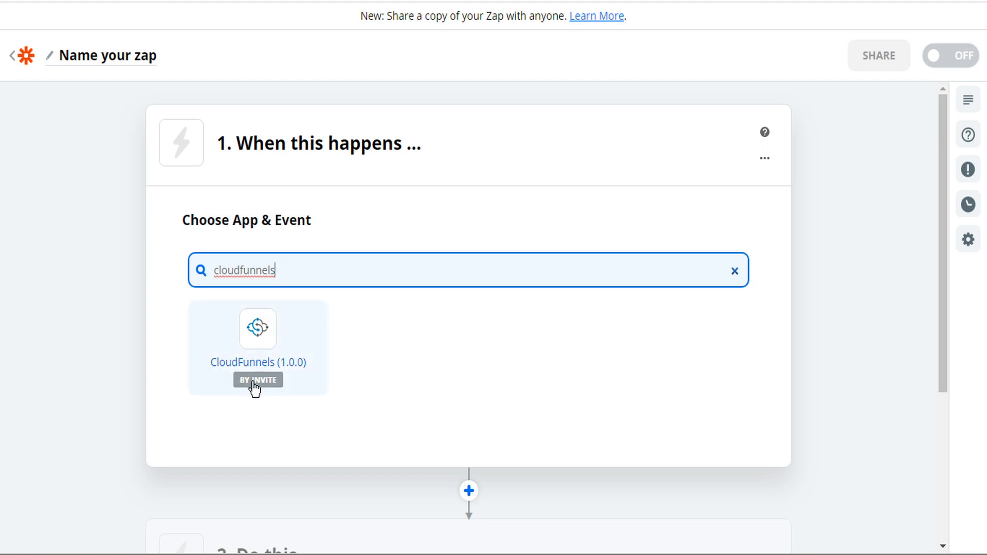
{"action": "left_click", "coordinate": [262, 344]}
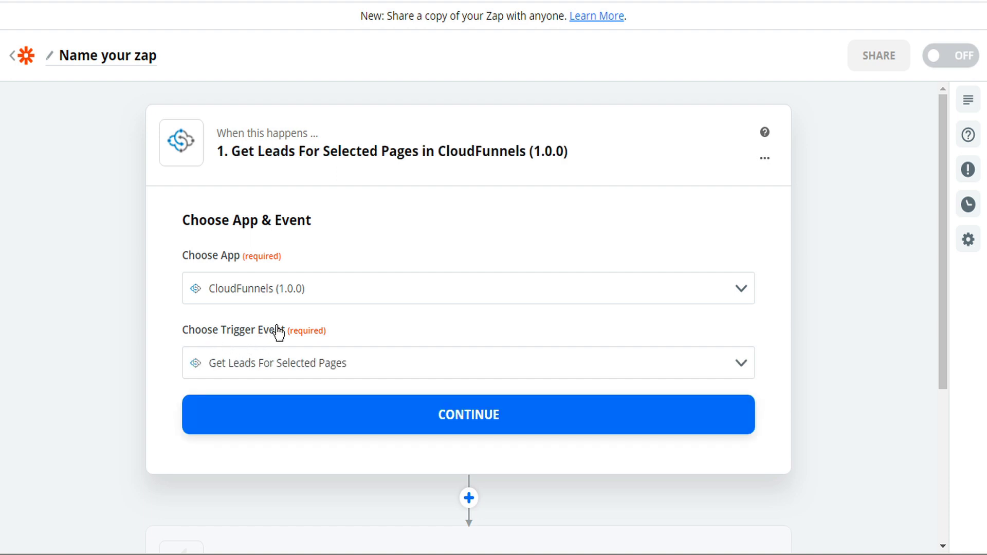
{"action": "left_click", "coordinate": [742, 368]}
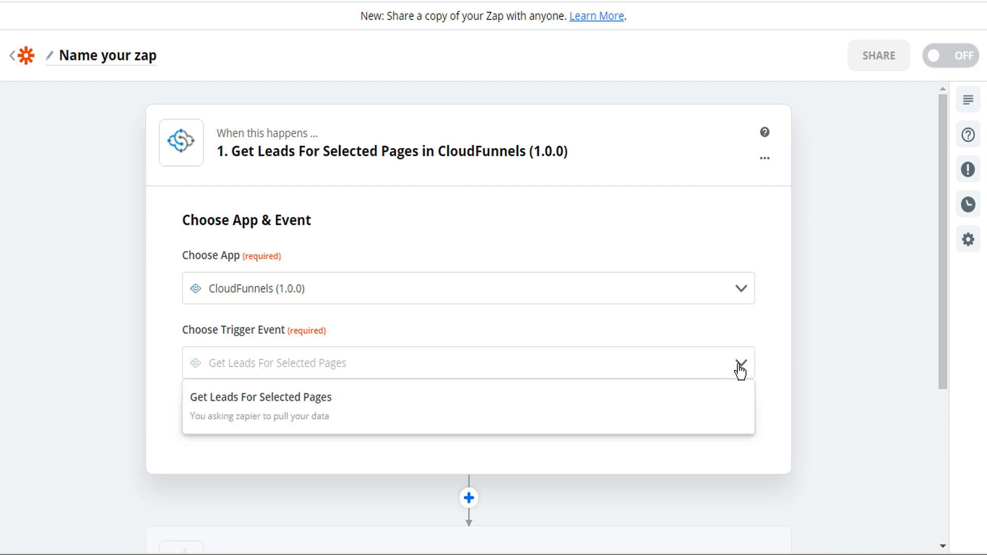
{"action": "left_click", "coordinate": [323, 409]}
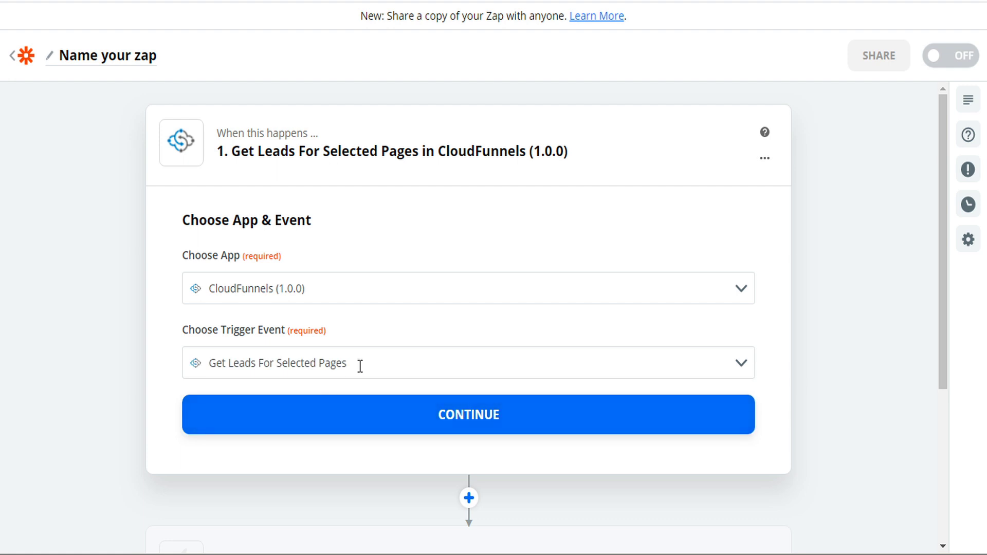
{"action": "left_click", "coordinate": [466, 417]}
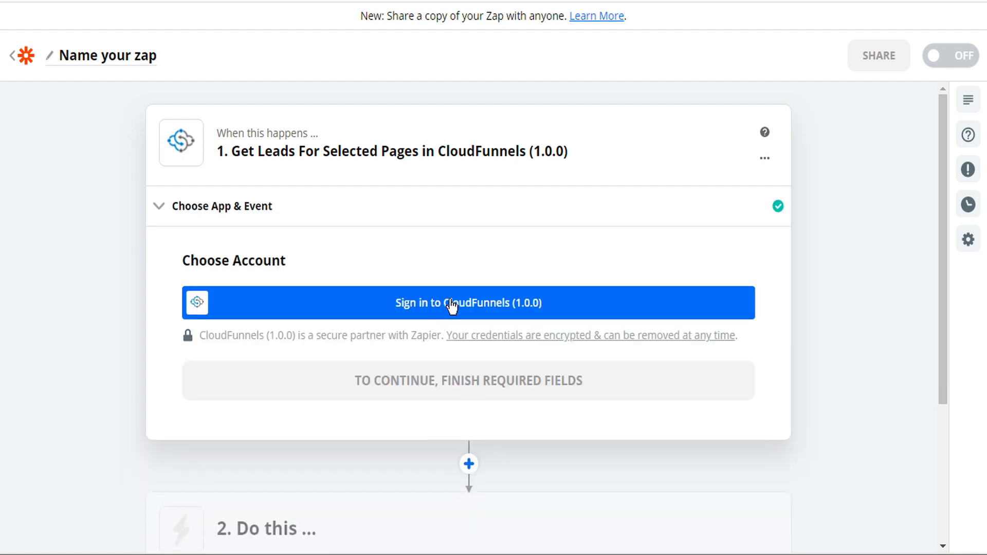
Connect the CloudFunnels account by pasting the auth token and authorizing Zapier
{"action": "left_click", "coordinate": [481, 309]}
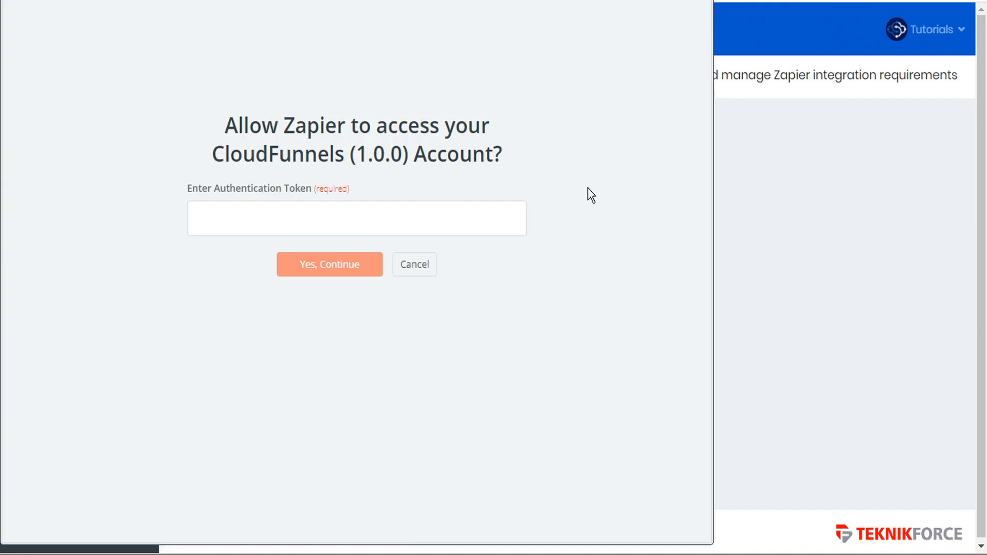
{"action": "left_click", "coordinate": [290, 218]}
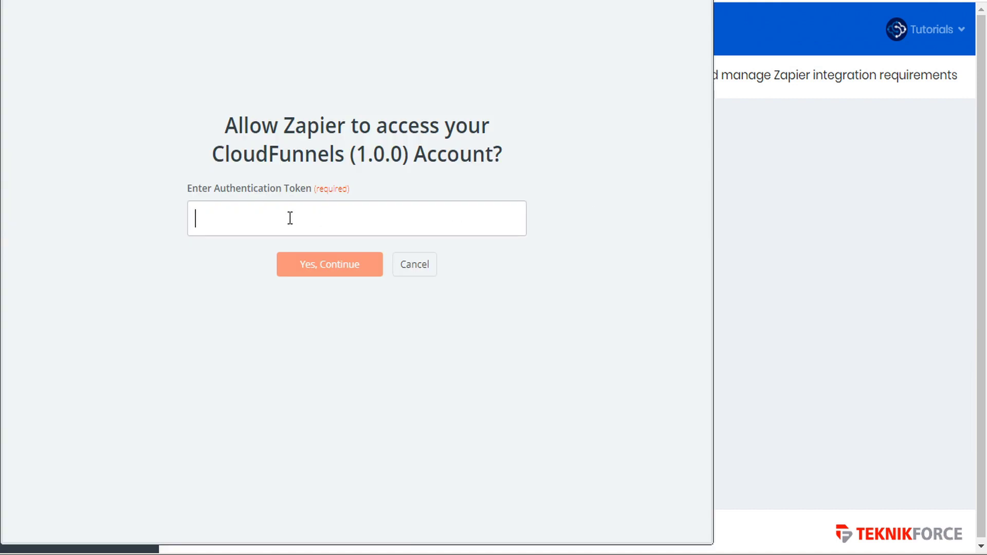
{"action": "key", "text": "ctrl+v"}
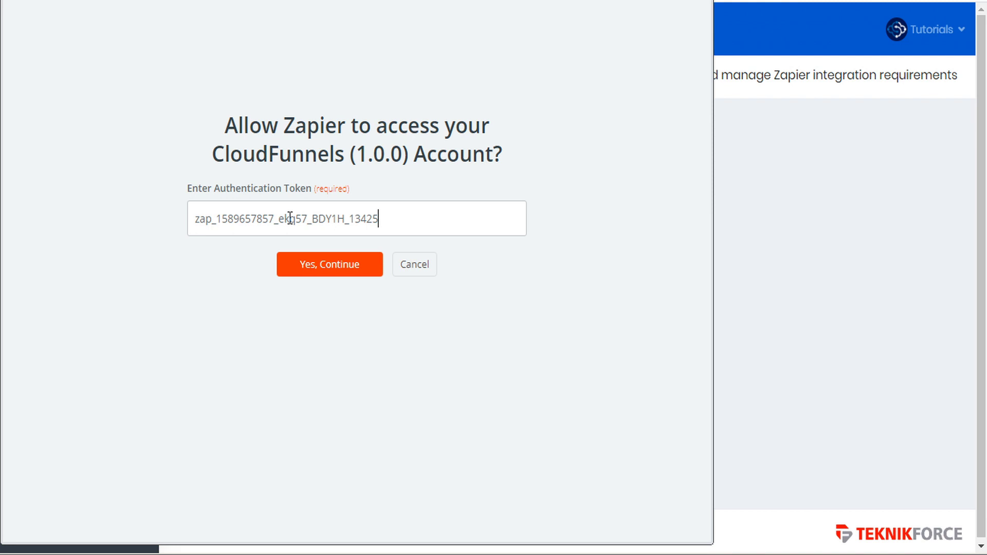
{"action": "left_click", "coordinate": [335, 269]}
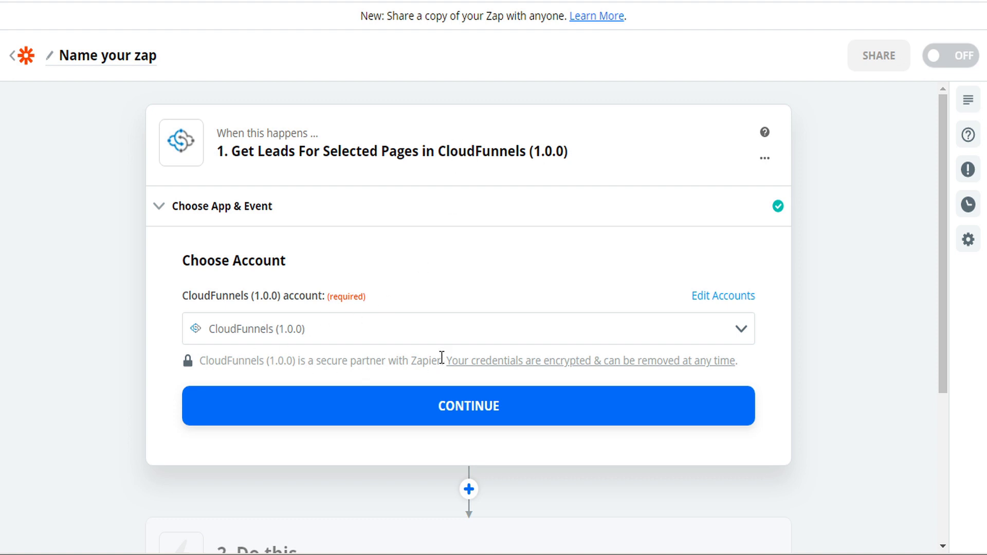
{"action": "left_click", "coordinate": [477, 412]}
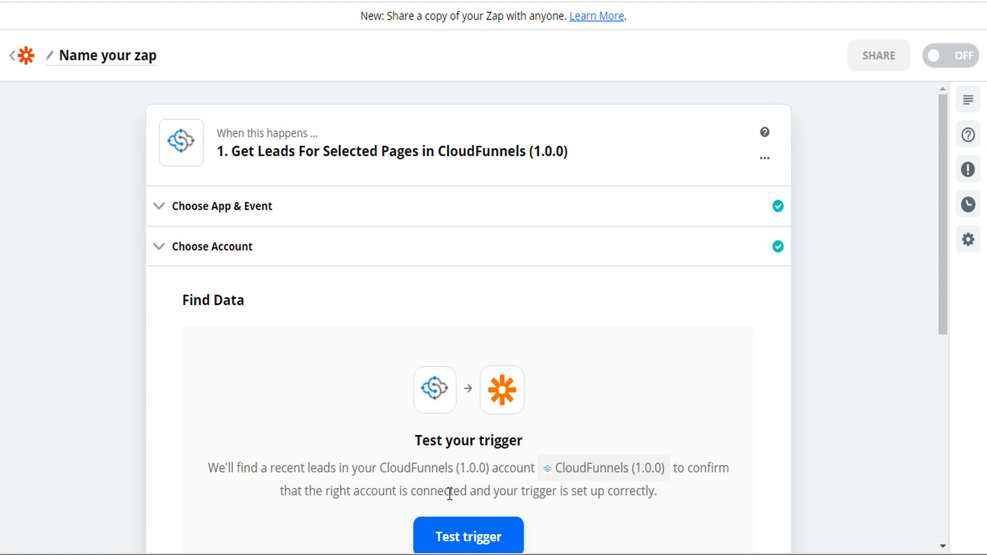
Test the trigger to pull the sample lead Leads A, then return to CloudFunnels
{"action": "left_click", "coordinate": [466, 540]}
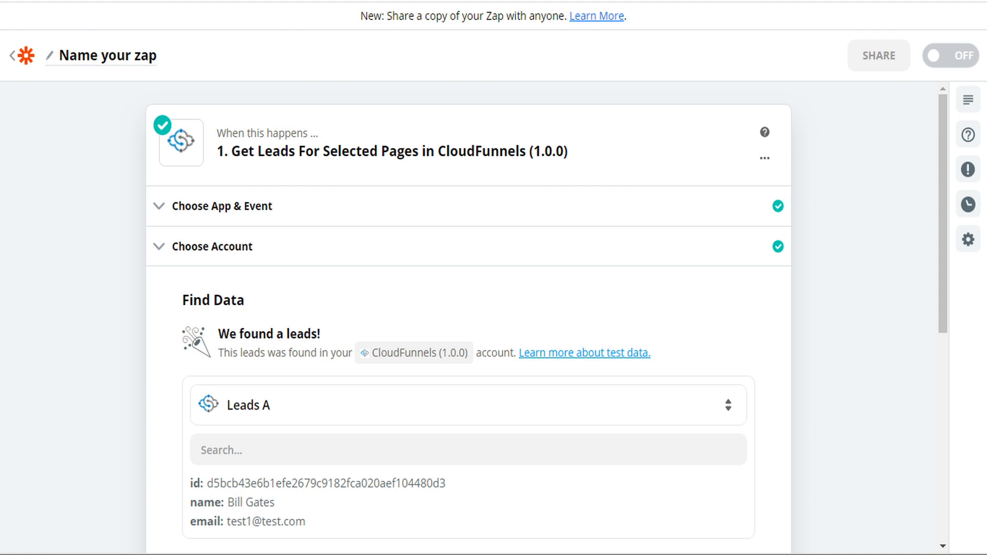
{"action": "left_click", "coordinate": [92, 0]}
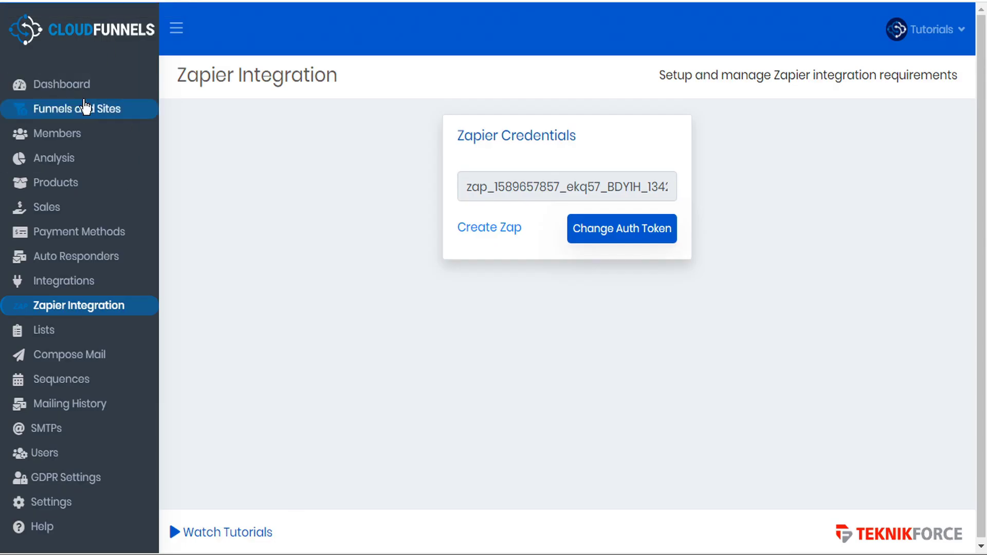
View the optins from the Membership test funnel's registration-page
{"action": "left_click", "coordinate": [82, 116]}
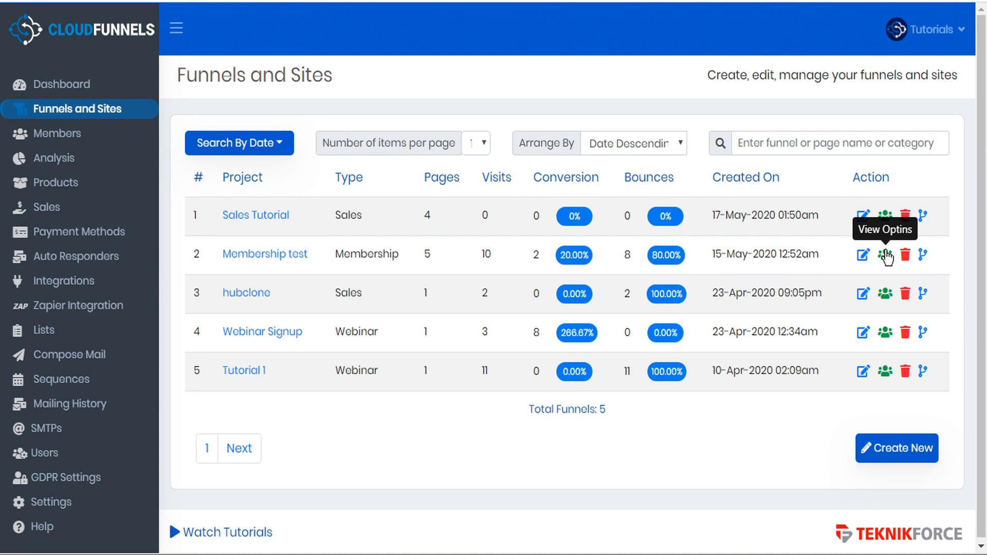
{"action": "left_click", "coordinate": [886, 257]}
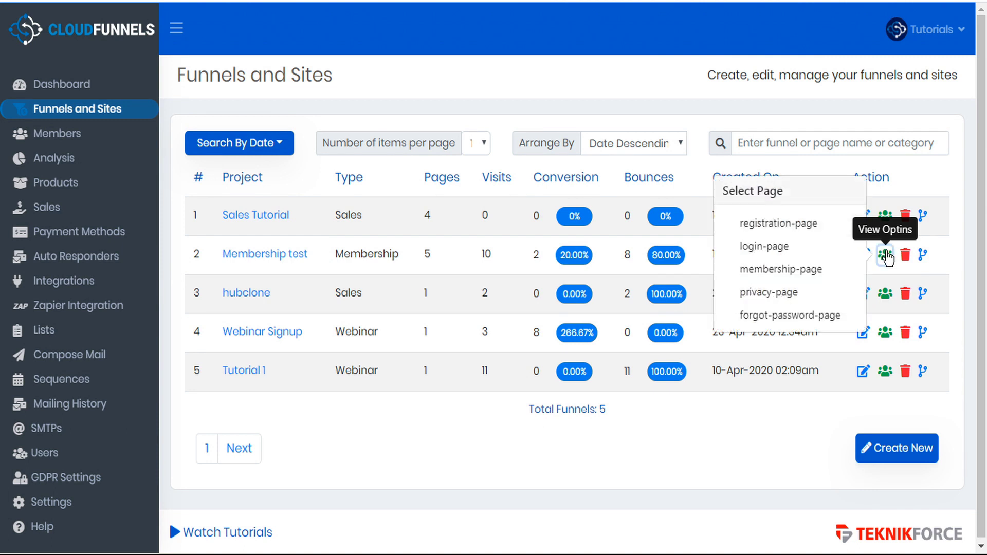
{"action": "left_click", "coordinate": [787, 224]}
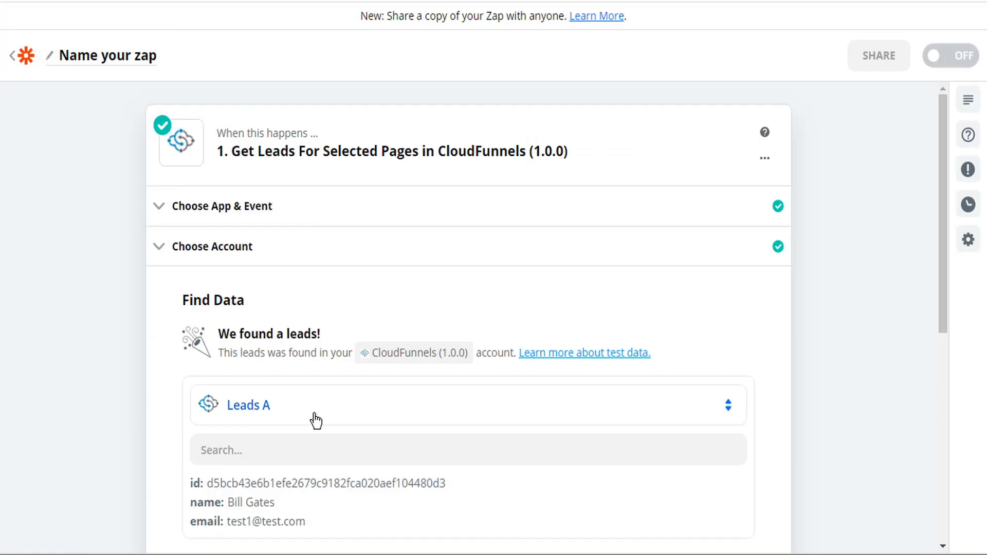
Accept the test lead and choose Mailchimp as the action app
{"action": "scroll", "coordinate": [442, 419], "scroll_direction": "down", "scroll_amount": 5}
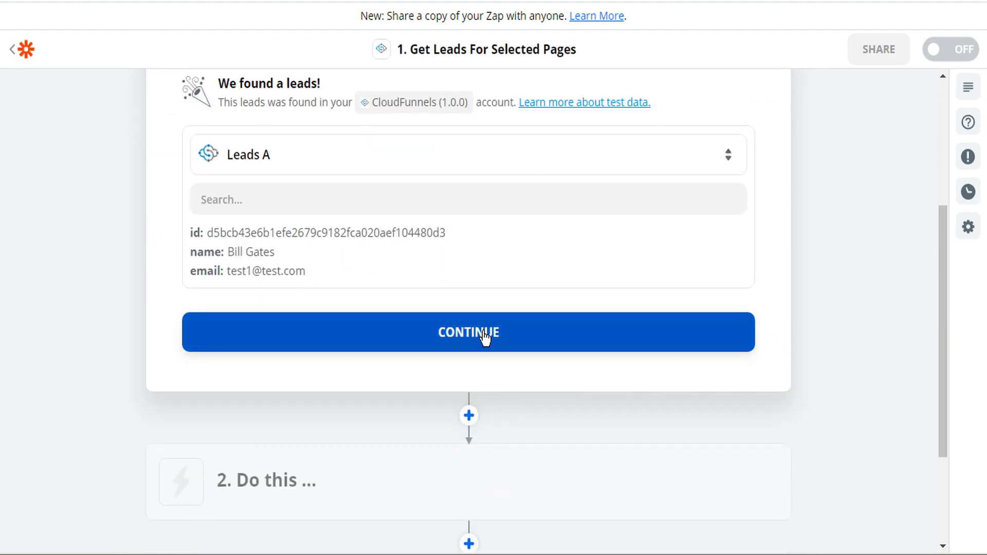
{"action": "left_click", "coordinate": [485, 337]}
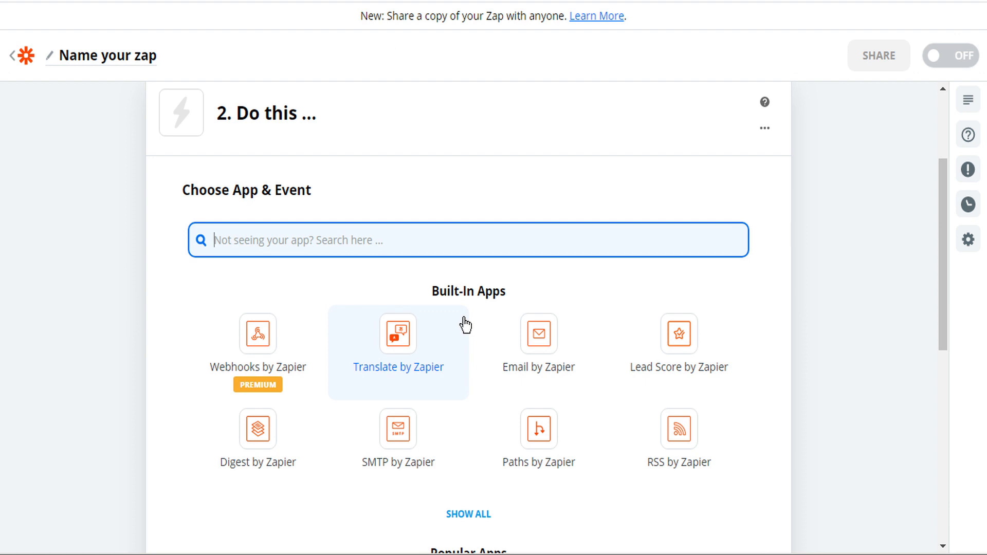
{"action": "scroll", "coordinate": [465, 325], "scroll_direction": "down", "scroll_amount": 3}
{"action": "scroll", "coordinate": [466, 324], "scroll_direction": "down", "scroll_amount": 1}
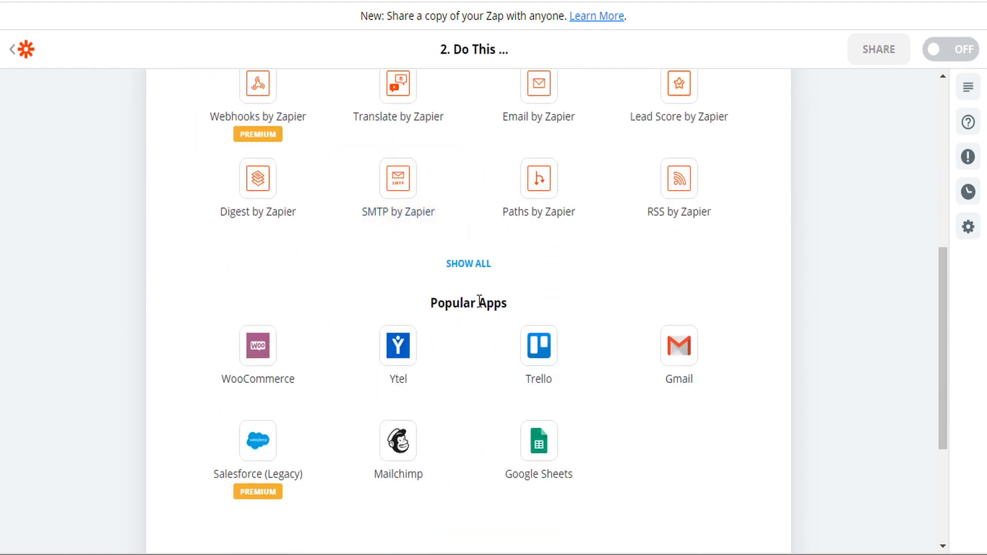
{"action": "scroll", "coordinate": [611, 227], "scroll_direction": "up", "scroll_amount": 1}
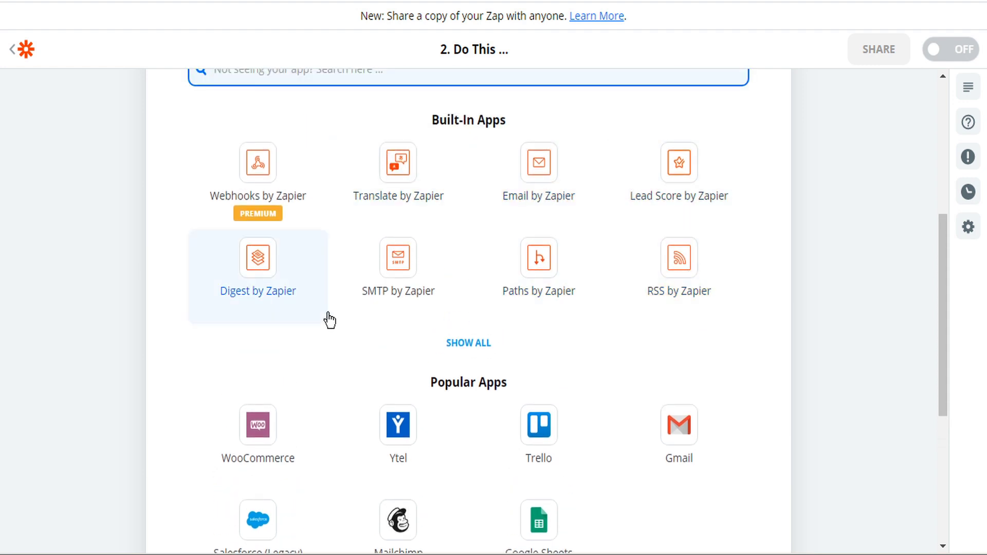
{"action": "scroll", "coordinate": [383, 276], "scroll_direction": "down", "scroll_amount": 1}
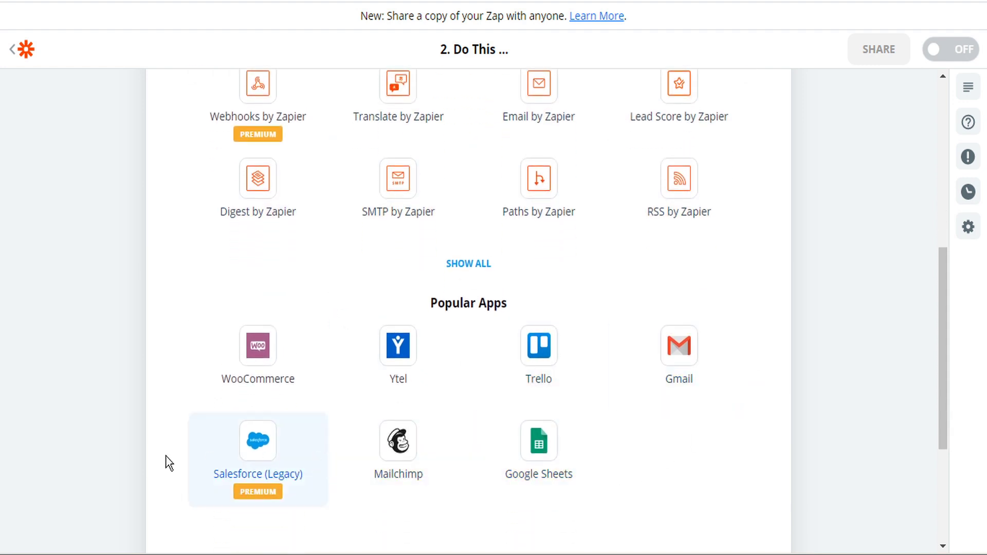
{"action": "left_click", "coordinate": [400, 446]}
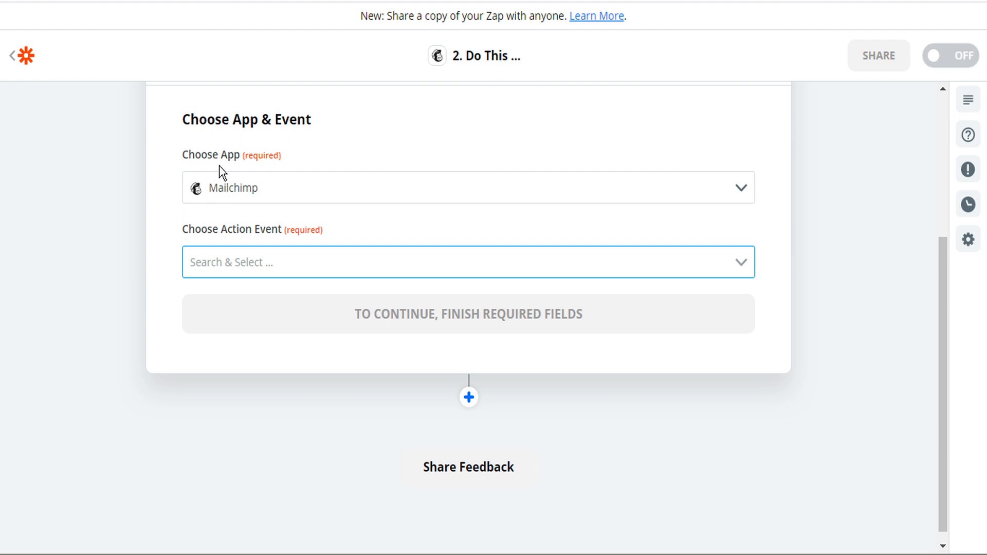
Set the Mailchimp action event to Add/Update Subscriber and begin Mailchimp sign-in
{"action": "left_click", "coordinate": [252, 265]}
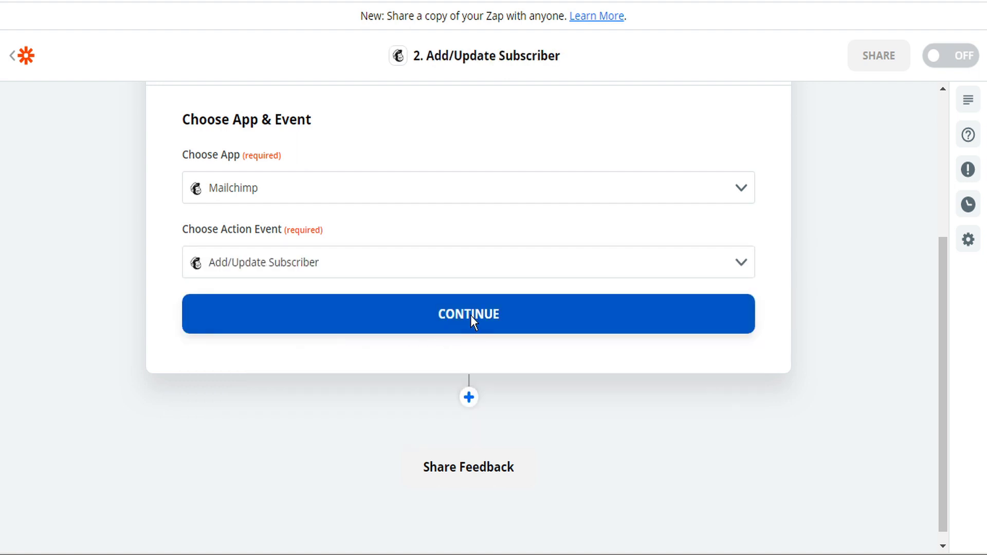
{"action": "left_click", "coordinate": [473, 320]}
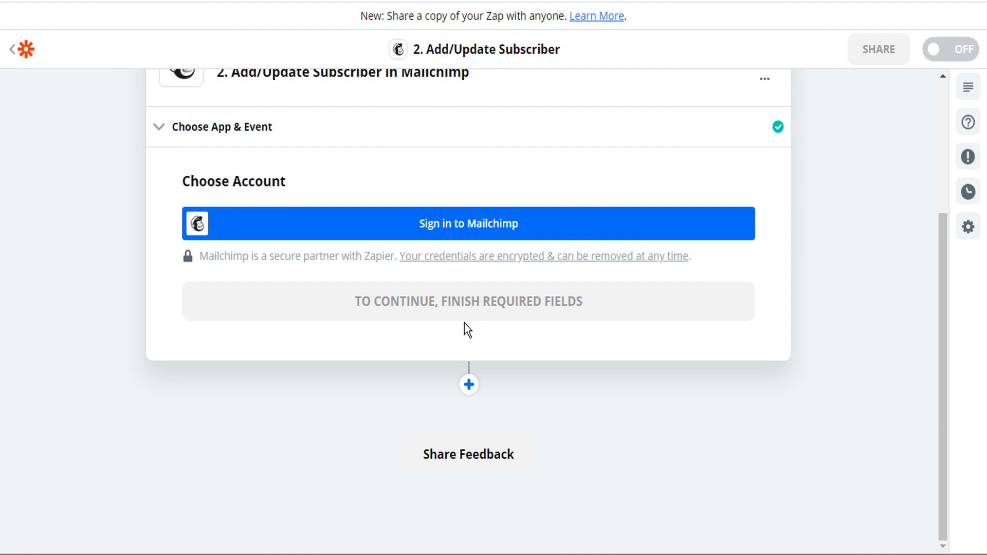
{"action": "left_click", "coordinate": [470, 222]}
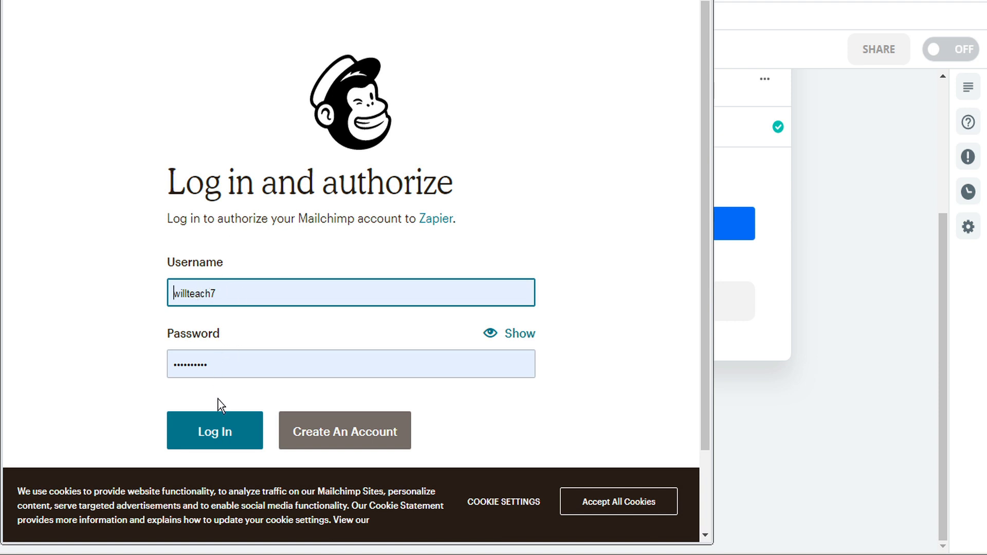
Log in to Mailchimp and allow Zapier access to the account
{"action": "left_click", "coordinate": [228, 436]}
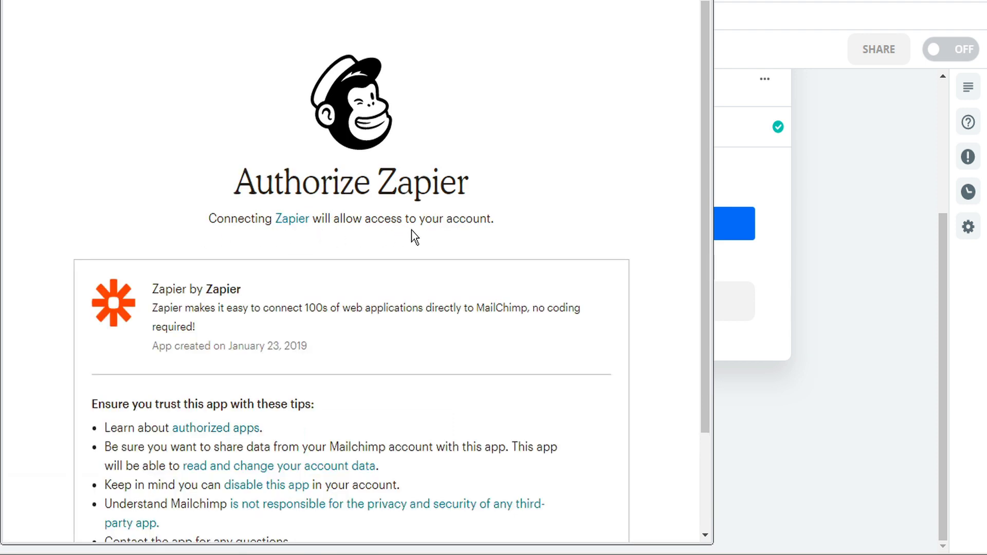
{"action": "scroll", "coordinate": [411, 231], "scroll_direction": "down", "scroll_amount": 2}
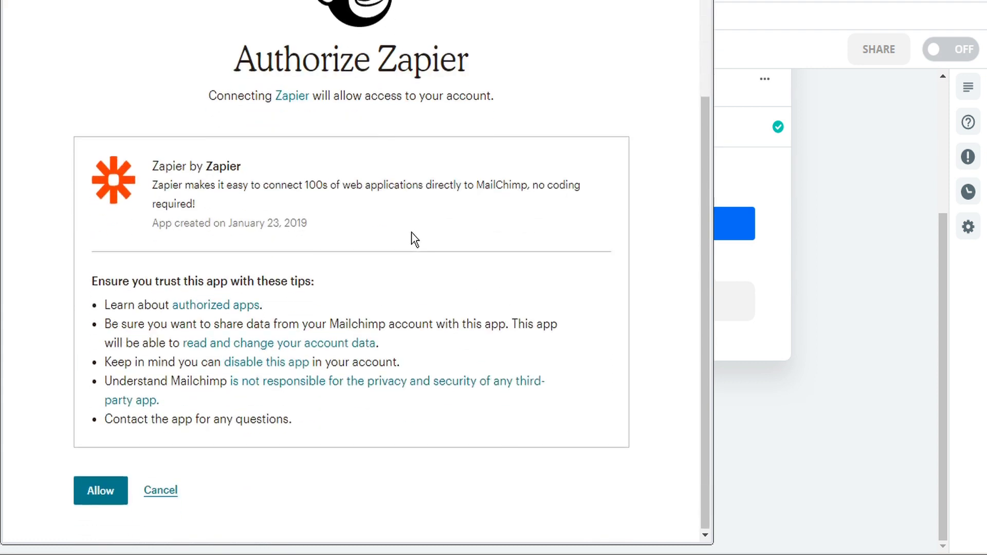
{"action": "left_click", "coordinate": [101, 491]}
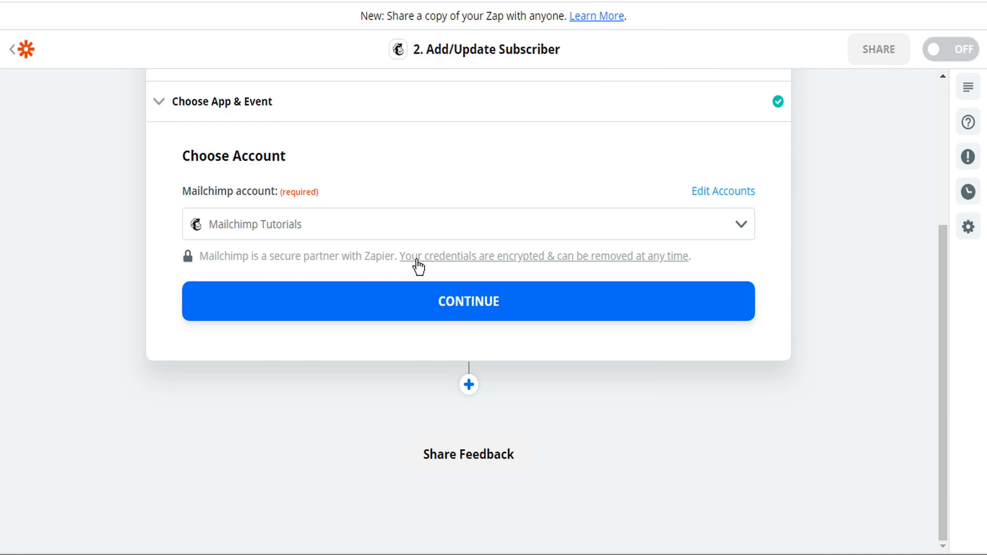
Continue with the connected Mailchimp account and select the Tutorials audience
{"action": "left_click", "coordinate": [477, 303]}
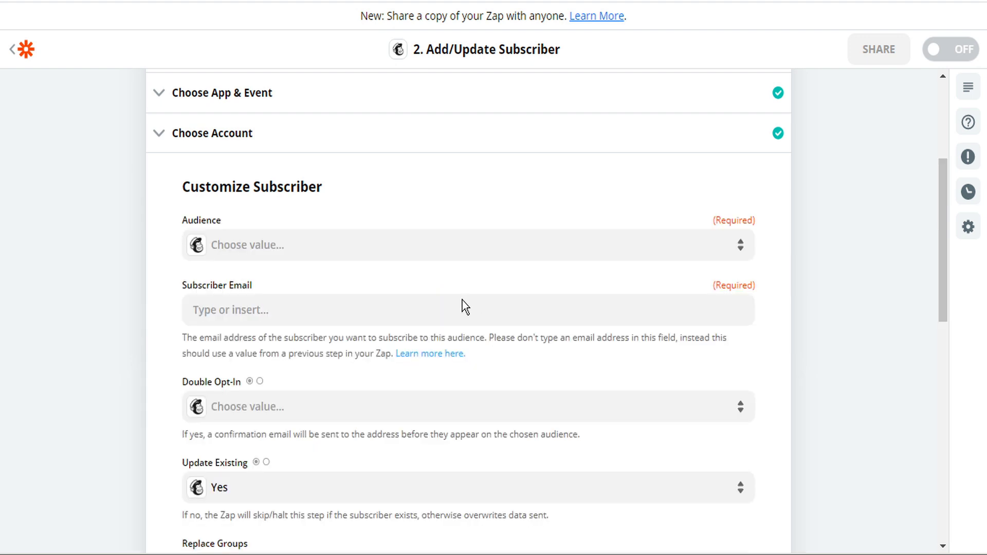
{"action": "left_click", "coordinate": [365, 254]}
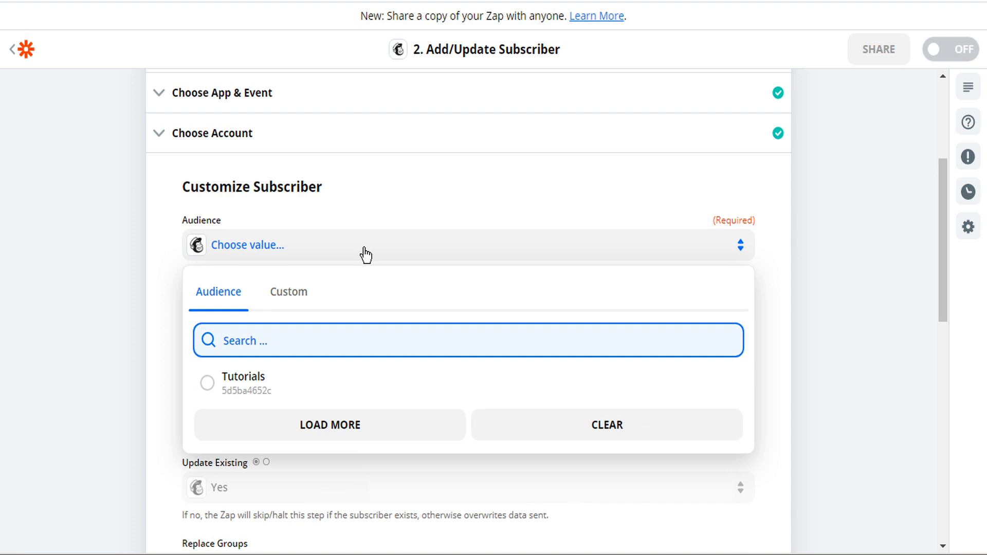
{"action": "left_click", "coordinate": [208, 384]}
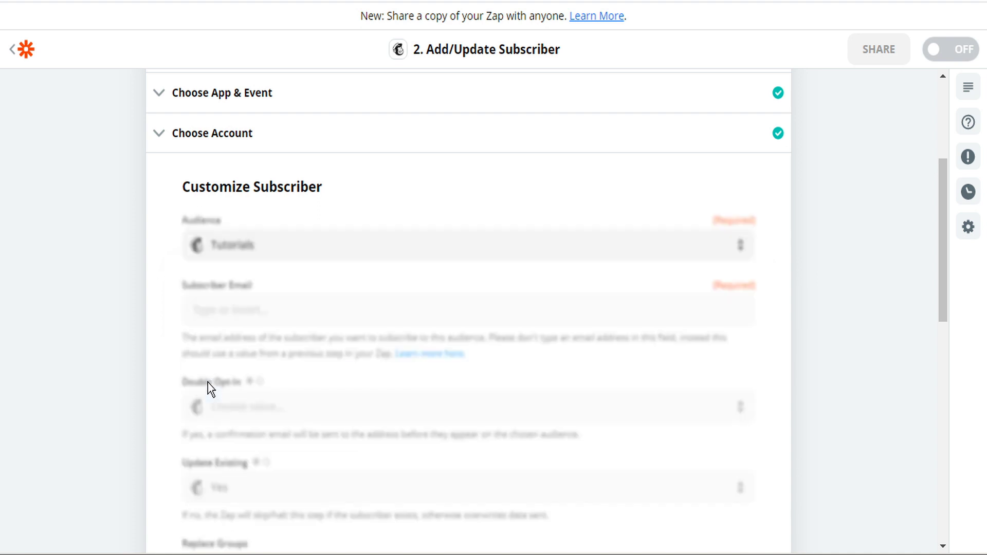
Map Subscriber Email to the lead's email from step 1
{"action": "scroll", "coordinate": [223, 227], "scroll_direction": "down", "scroll_amount": 2}
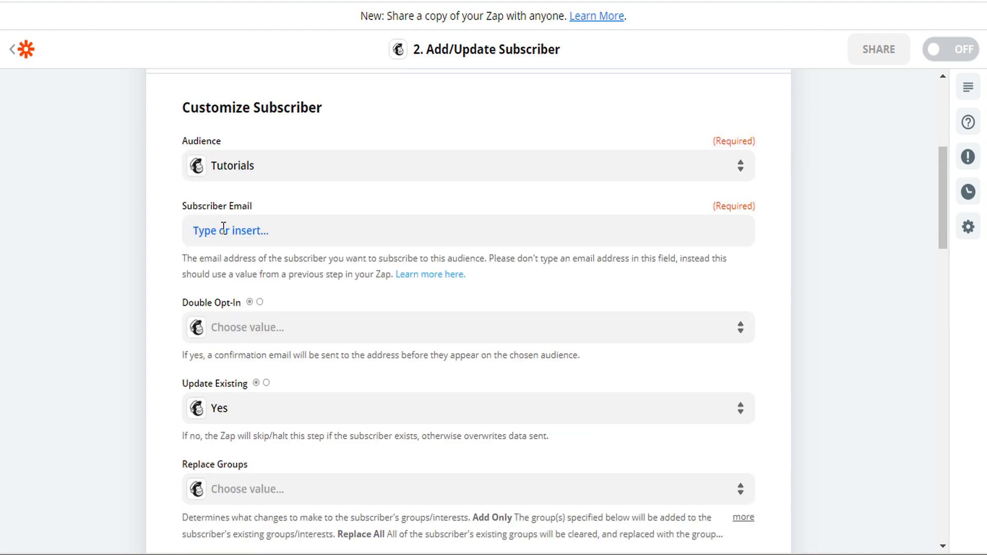
{"action": "left_click", "coordinate": [223, 230]}
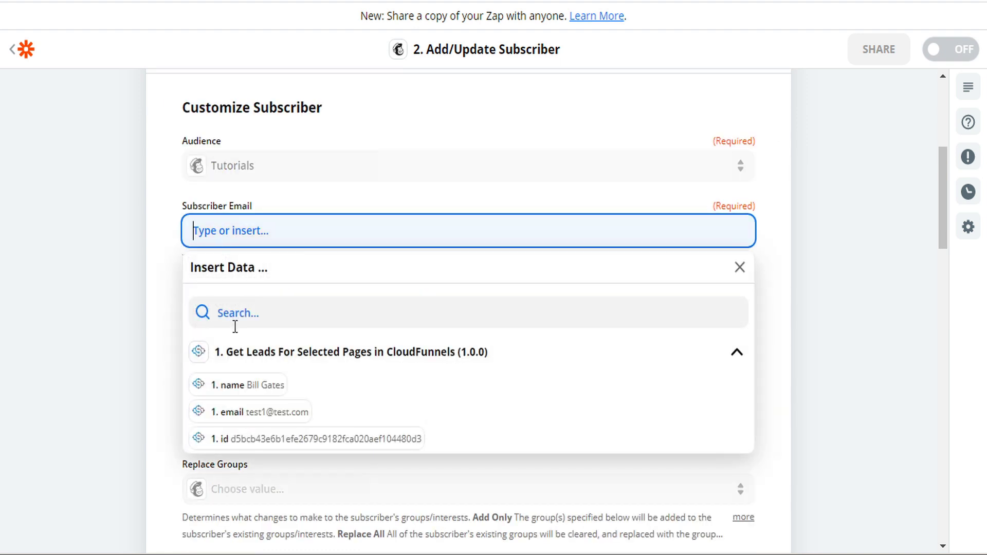
{"action": "left_click", "coordinate": [242, 419]}
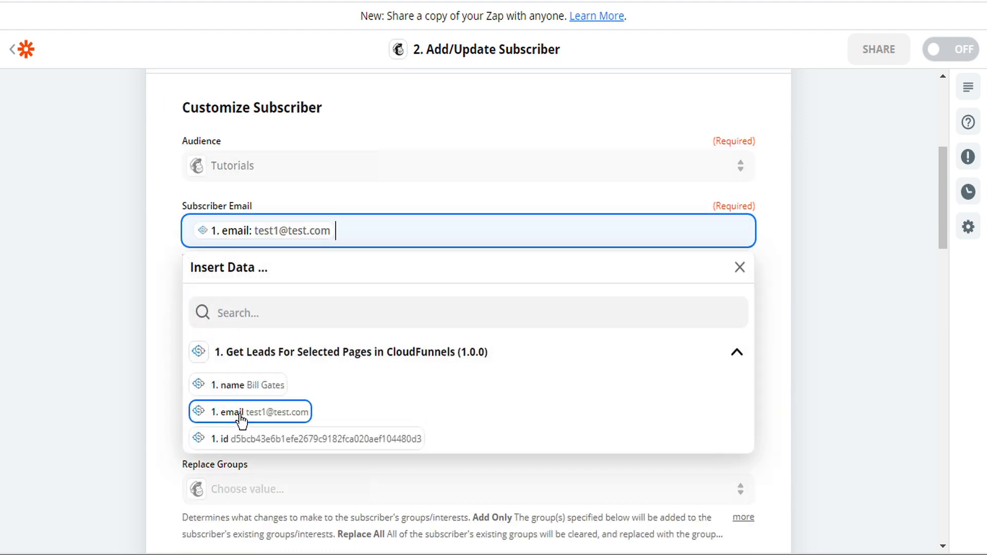
{"action": "left_click", "coordinate": [128, 392]}
{"action": "scroll", "coordinate": [243, 353], "scroll_direction": "up", "scroll_amount": 2}
{"action": "scroll", "coordinate": [242, 354], "scroll_direction": "down", "scroll_amount": 4}
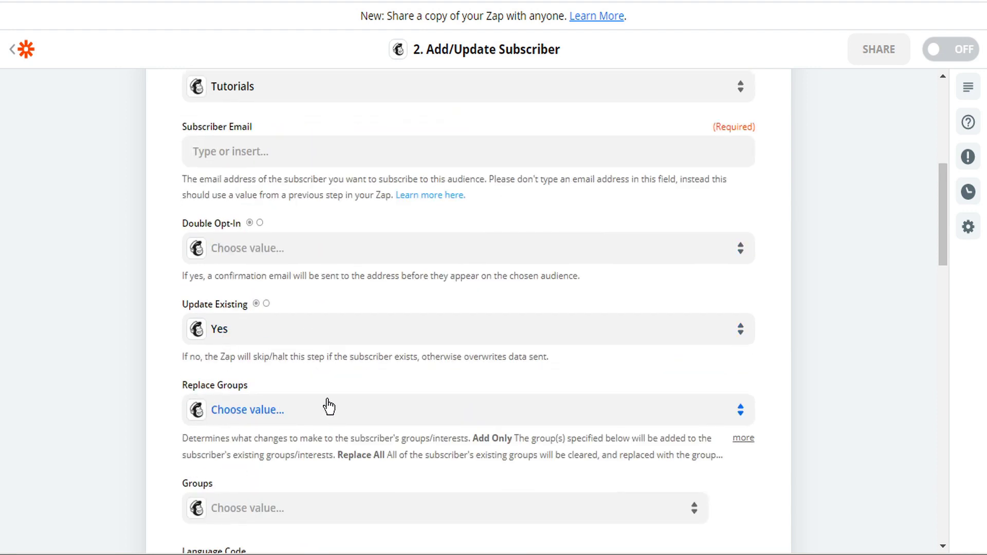
Map First Name to '1. name' from the trigger and continue to testing
{"action": "scroll", "coordinate": [329, 407], "scroll_direction": "down", "scroll_amount": 5}
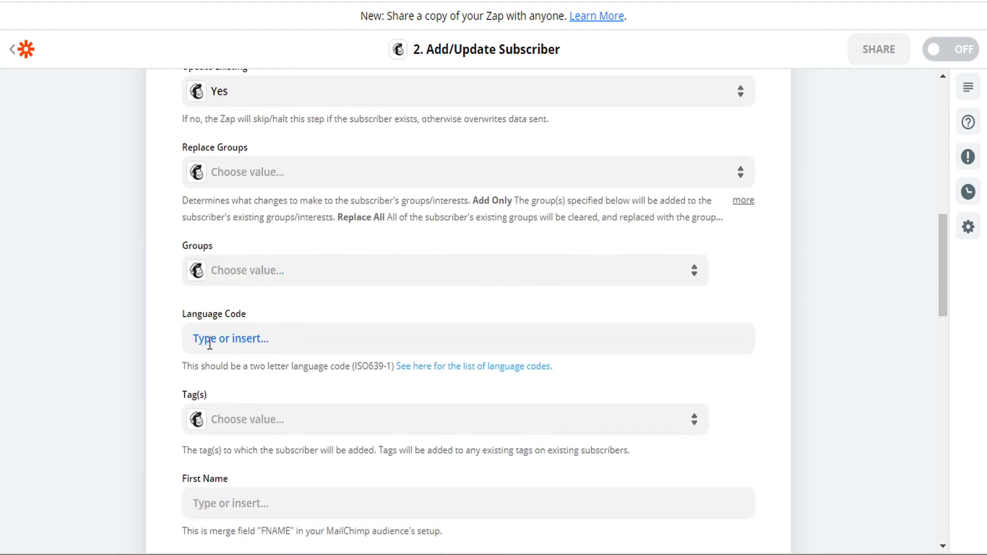
{"action": "scroll", "coordinate": [288, 344], "scroll_direction": "down", "scroll_amount": 2}
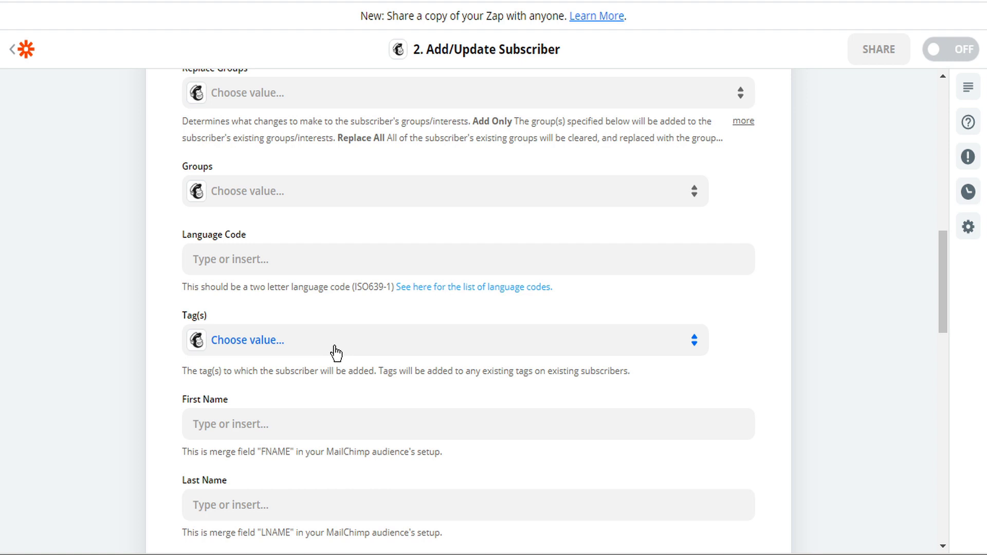
{"action": "scroll", "coordinate": [329, 349], "scroll_direction": "down", "scroll_amount": 3}
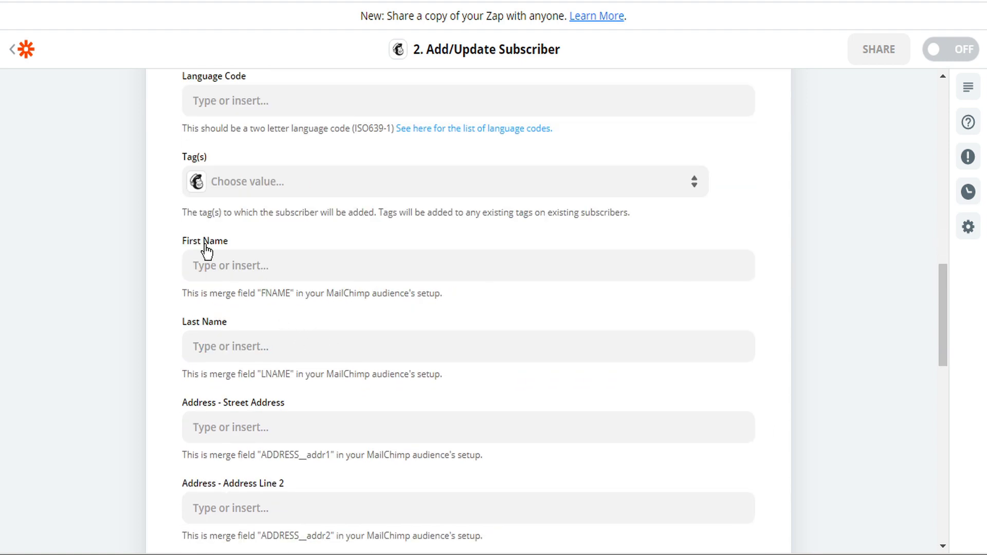
{"action": "left_click", "coordinate": [250, 270]}
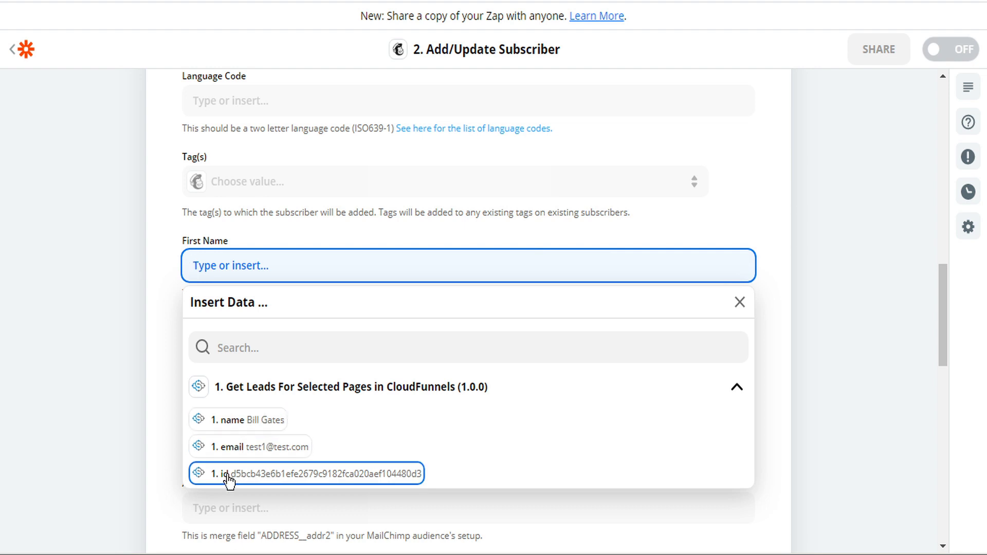
{"action": "left_click", "coordinate": [261, 420]}
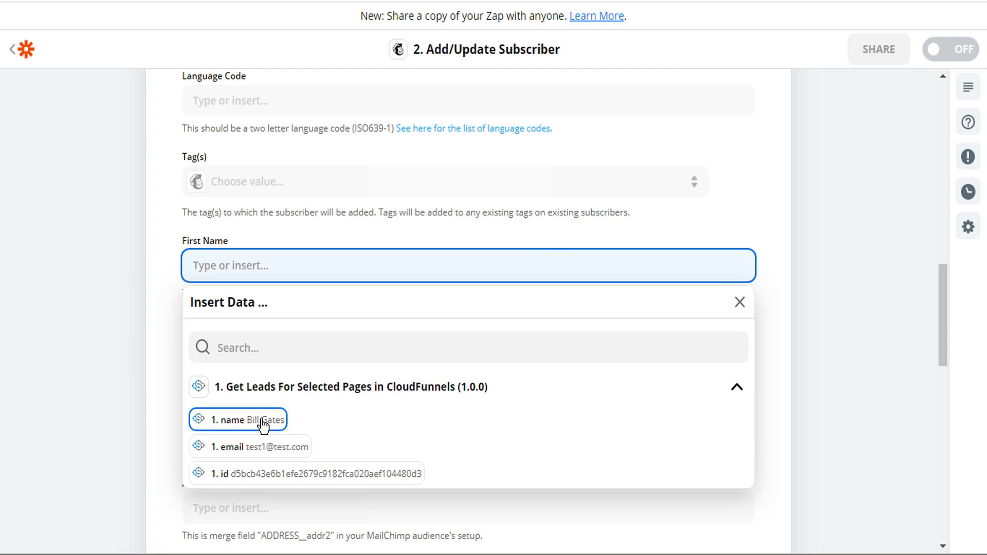
{"action": "left_click", "coordinate": [125, 327]}
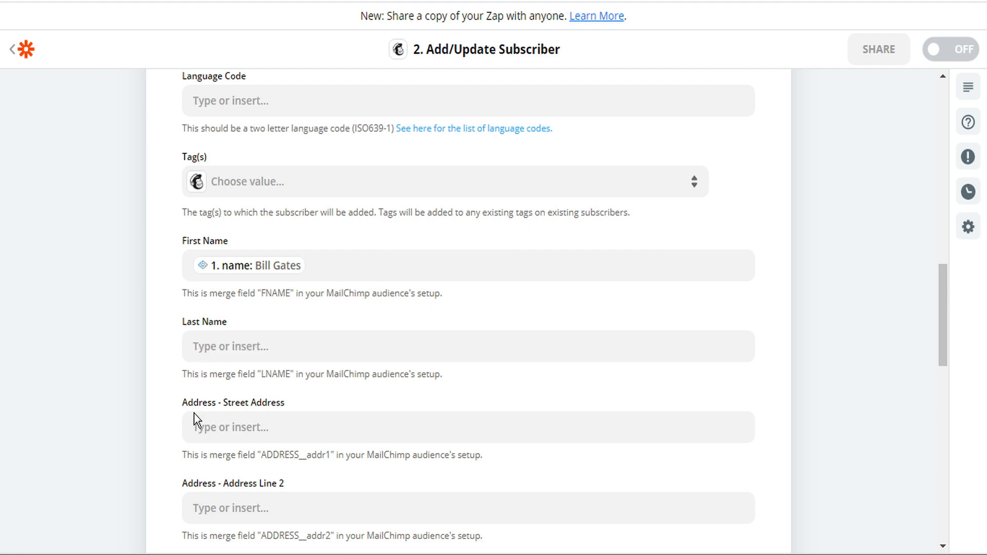
{"action": "scroll", "coordinate": [213, 392], "scroll_direction": "down", "scroll_amount": 3}
{"action": "scroll", "coordinate": [219, 383], "scroll_direction": "down", "scroll_amount": 5}
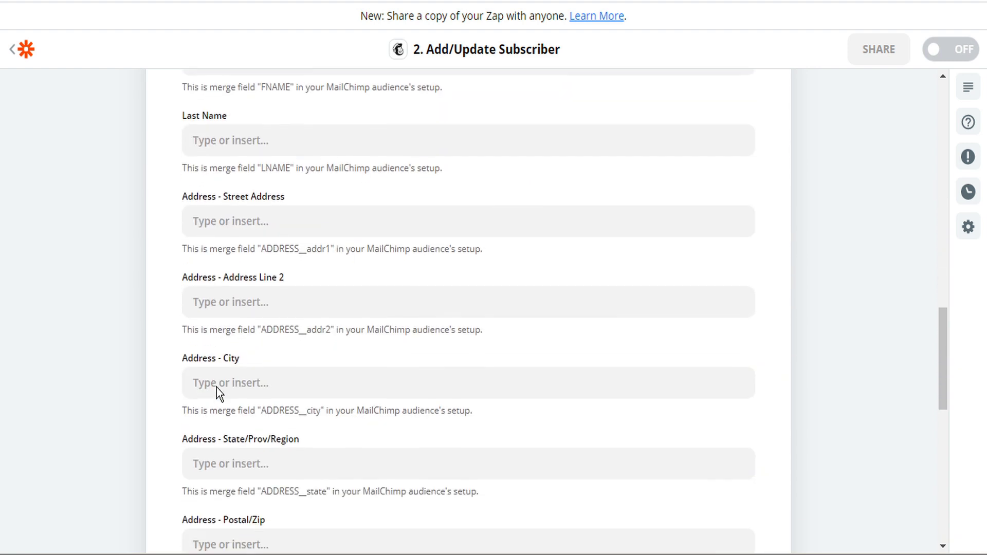
{"action": "scroll", "coordinate": [237, 358], "scroll_direction": "down", "scroll_amount": 2}
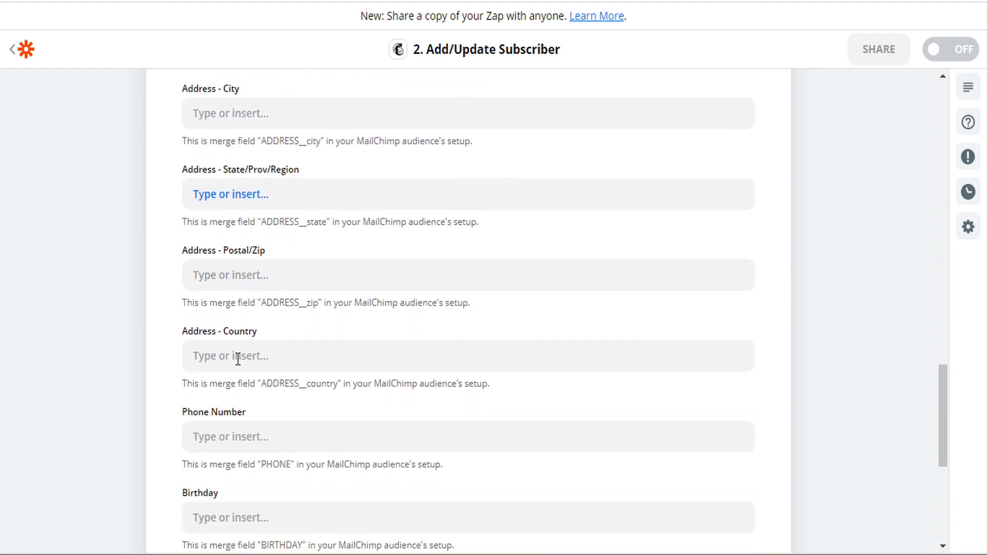
{"action": "scroll", "coordinate": [128, 390], "scroll_direction": "down", "scroll_amount": 3}
{"action": "scroll", "coordinate": [129, 380], "scroll_direction": "down", "scroll_amount": 2}
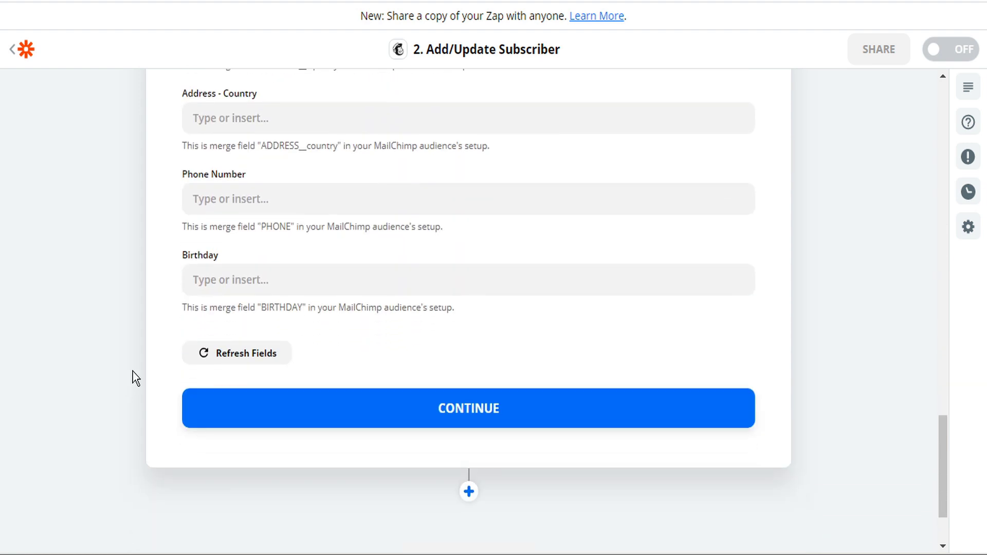
{"action": "left_click", "coordinate": [469, 408]}
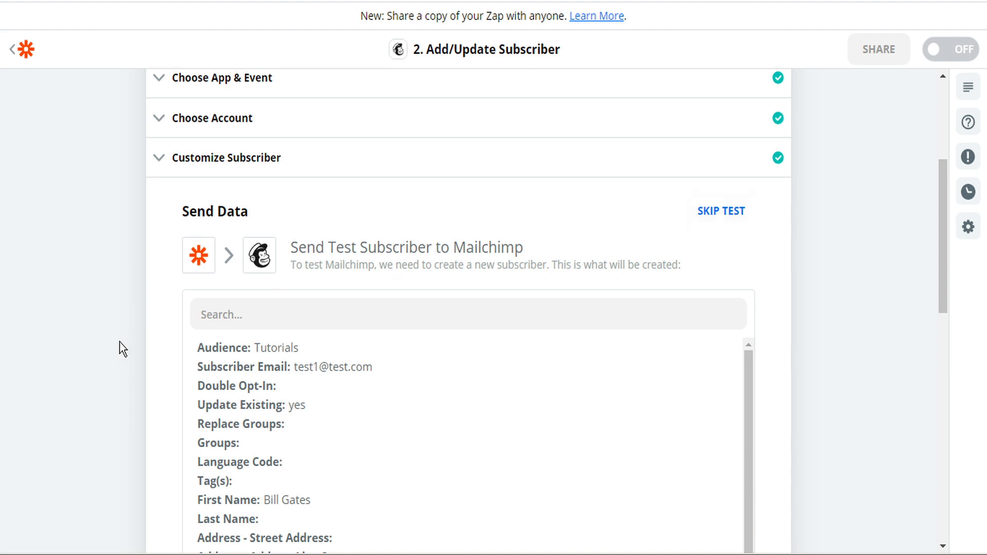
Send a test subscriber to the Mailchimp Tutorials audience, retest it, and finish editing the zap
{"action": "scroll", "coordinate": [122, 349], "scroll_direction": "down", "scroll_amount": 12}
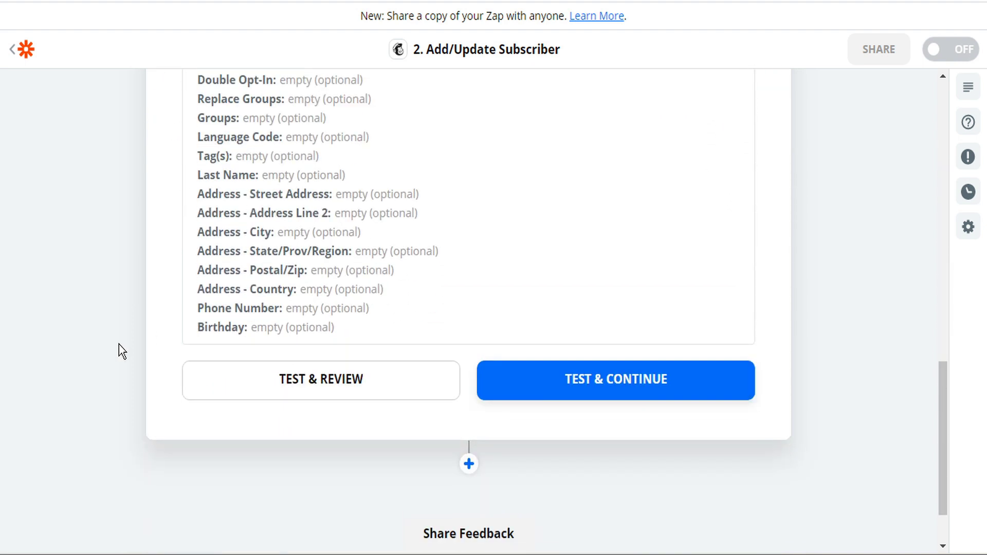
{"action": "left_click", "coordinate": [353, 383]}
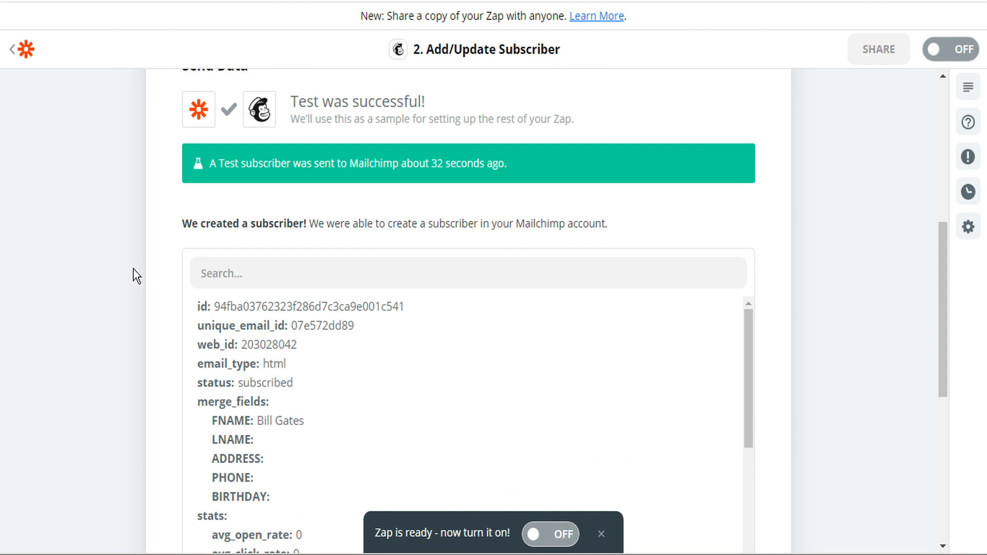
{"action": "scroll", "coordinate": [131, 275], "scroll_direction": "down", "scroll_amount": 7}
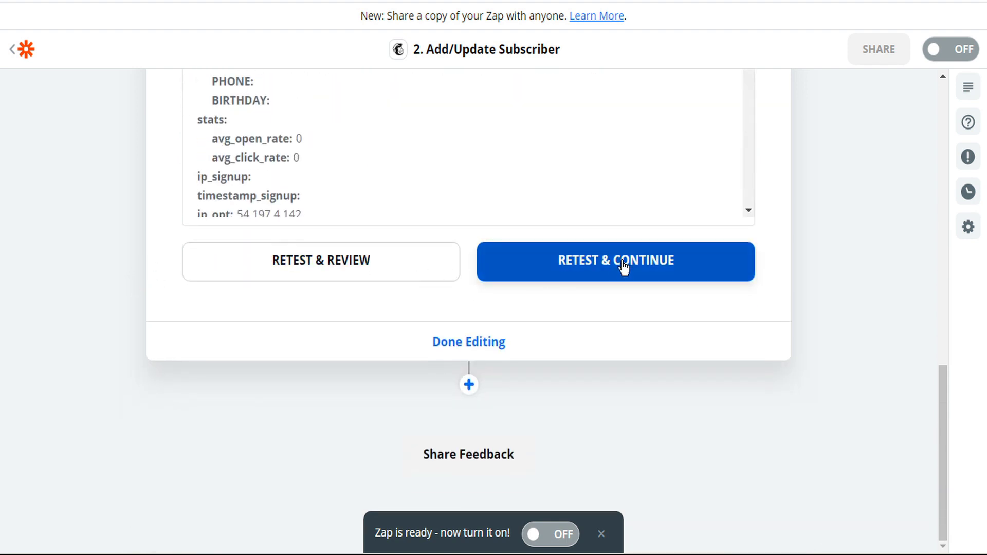
{"action": "left_click", "coordinate": [619, 265]}
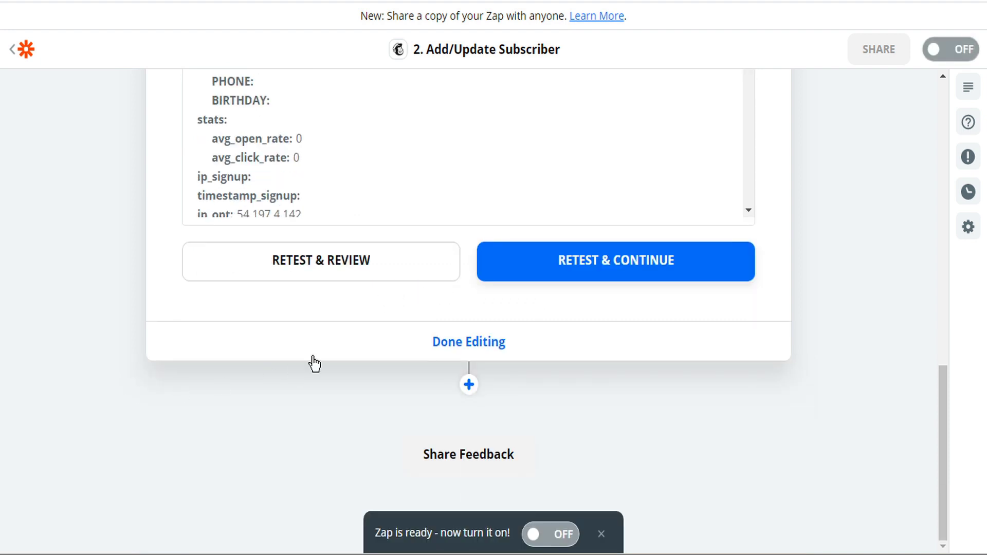
{"action": "left_click", "coordinate": [484, 345]}
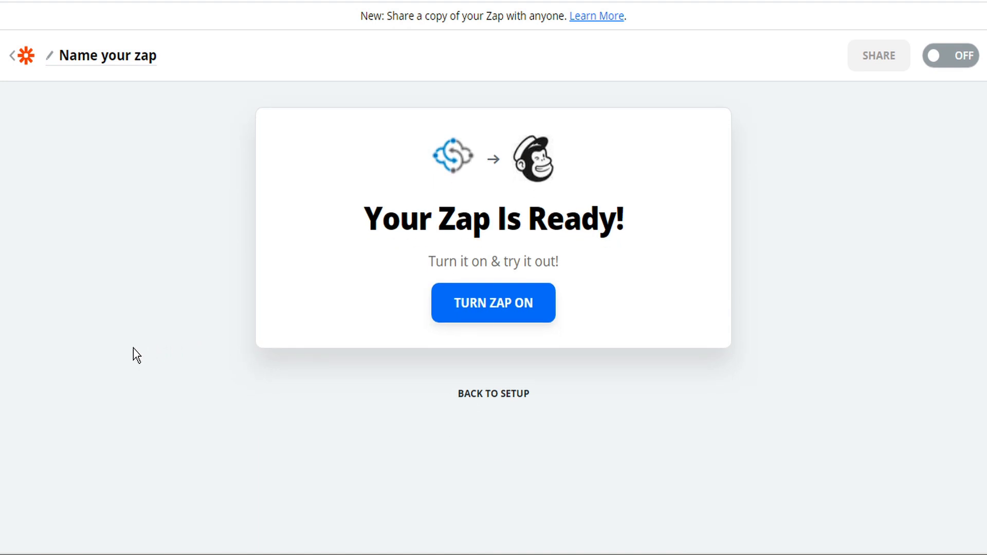
Switch the CloudFunnels-to-Mailchimp zap on from the 'Your Zap Is Ready!' page
{"action": "left_click", "coordinate": [499, 304]}
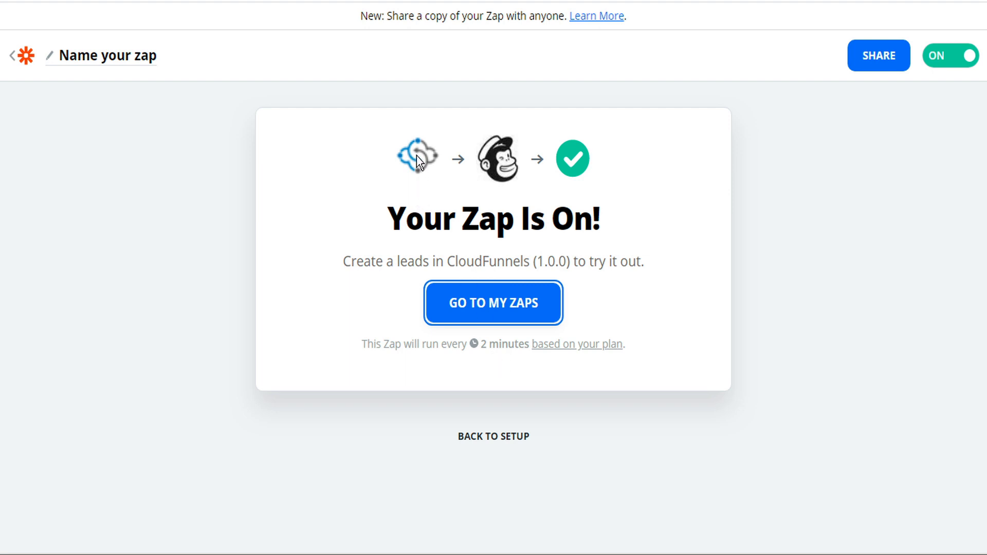
{"action": "left_click", "coordinate": [503, 316]}
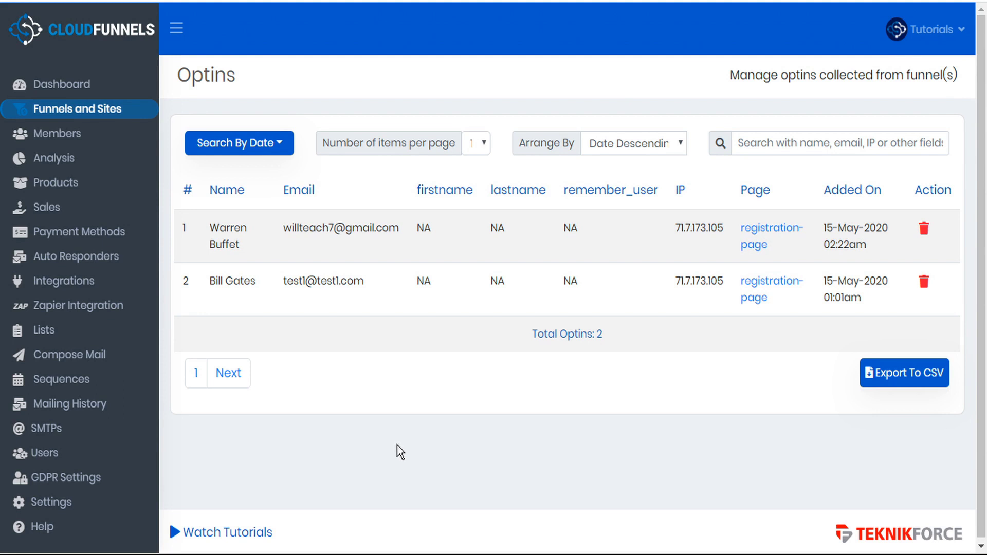
Go to the Funnels and Sites list to edit the Membership test funnel
{"action": "left_click", "coordinate": [79, 118]}
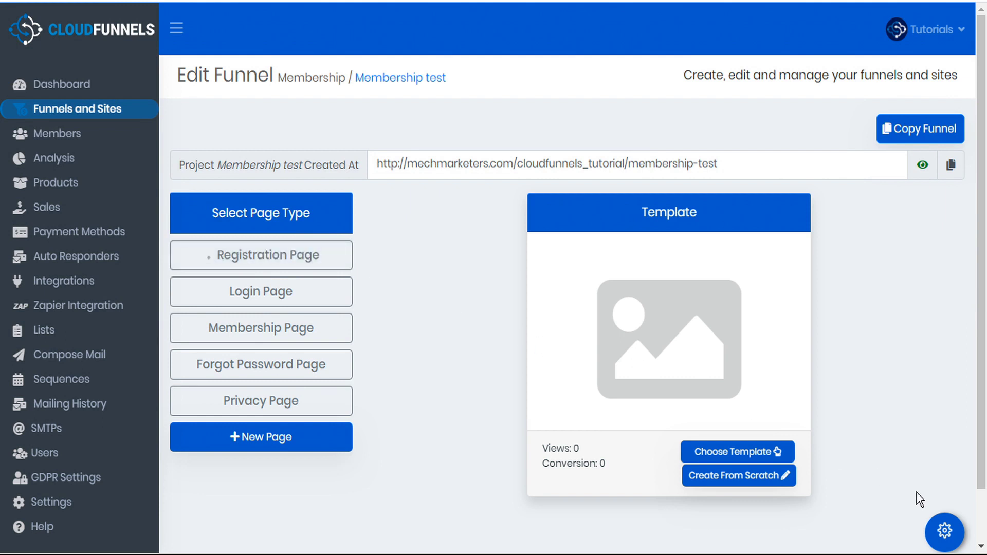
Turn on Send Leads to Zapier in the registration page settings, save, and return to Funnels and Sites
{"action": "left_click", "coordinate": [948, 536]}
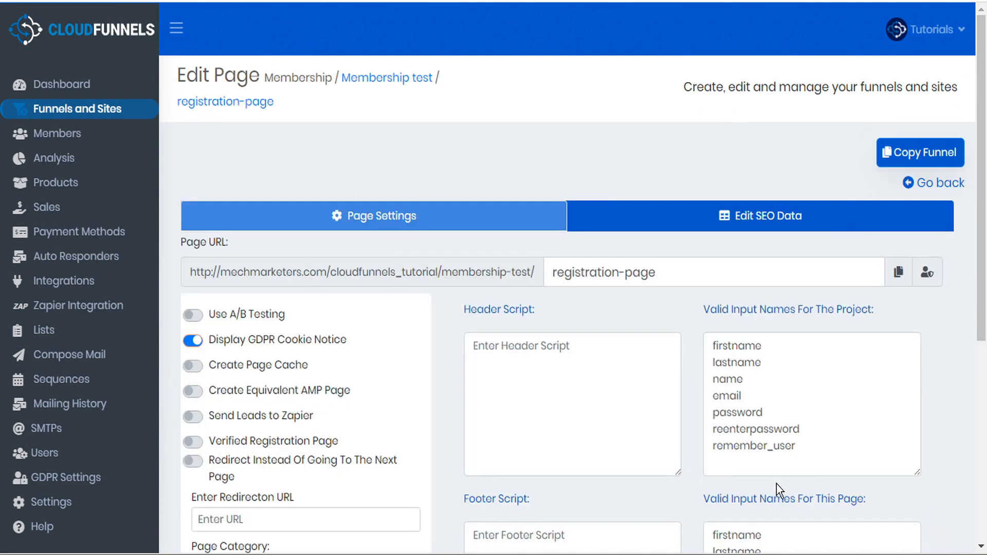
{"action": "left_click", "coordinate": [195, 419]}
{"action": "scroll", "coordinate": [338, 426], "scroll_direction": "down", "scroll_amount": 6}
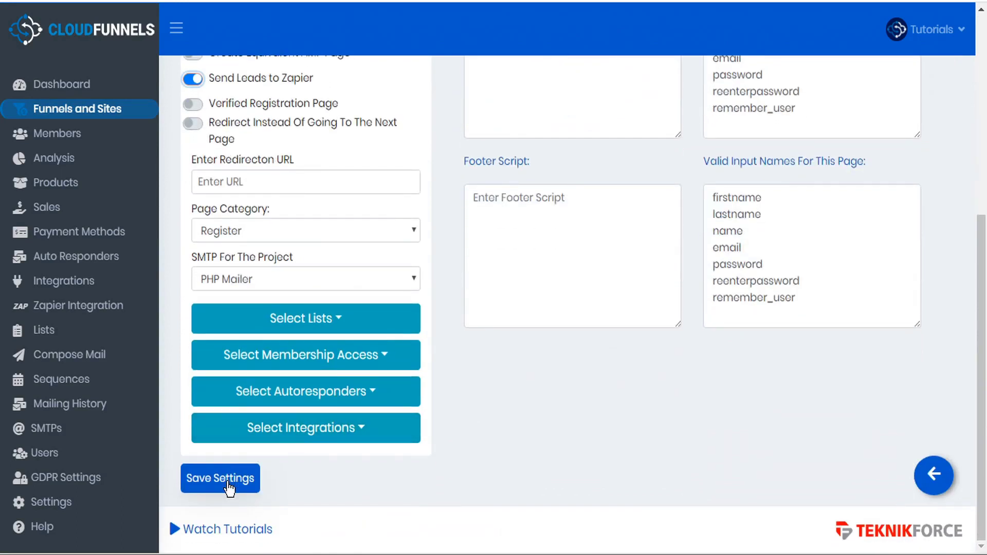
{"action": "left_click", "coordinate": [228, 488]}
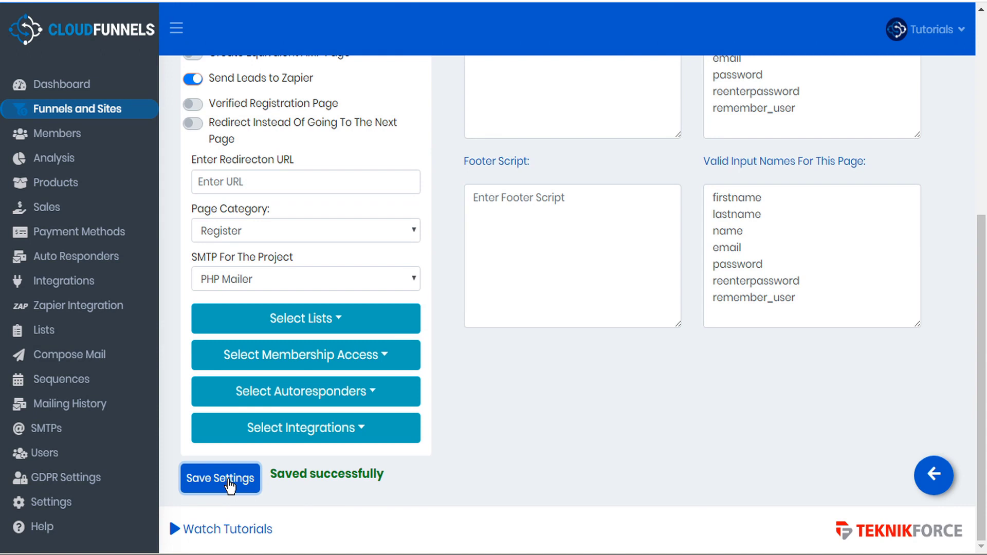
{"action": "left_click", "coordinate": [100, 117]}
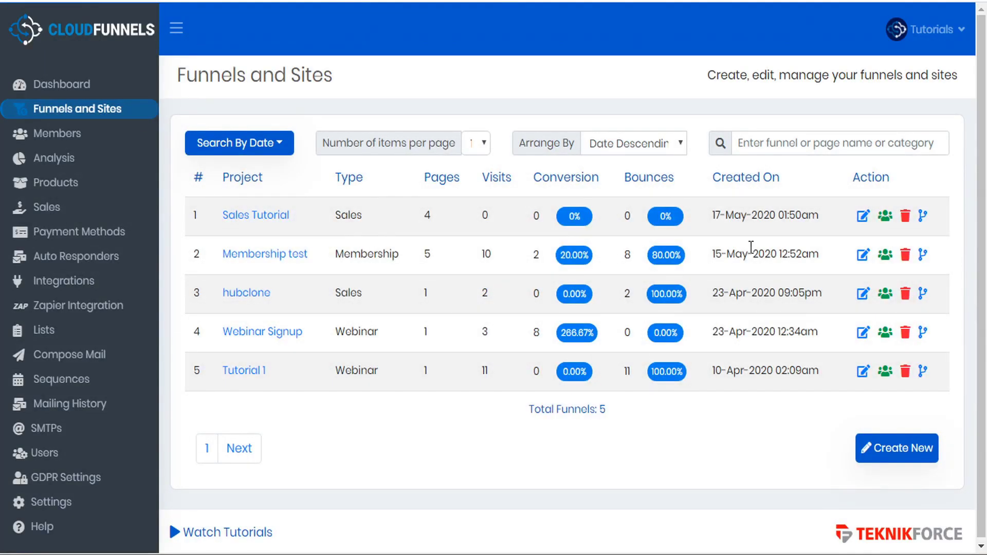
Open the Select Page dropdown of View Optins for the Membership test funnel
{"action": "left_click", "coordinate": [885, 260]}
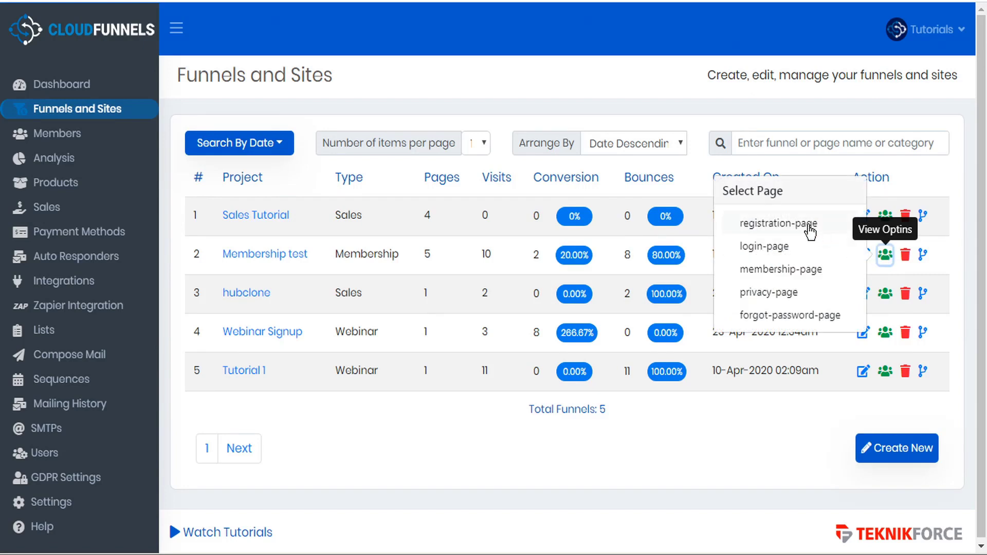